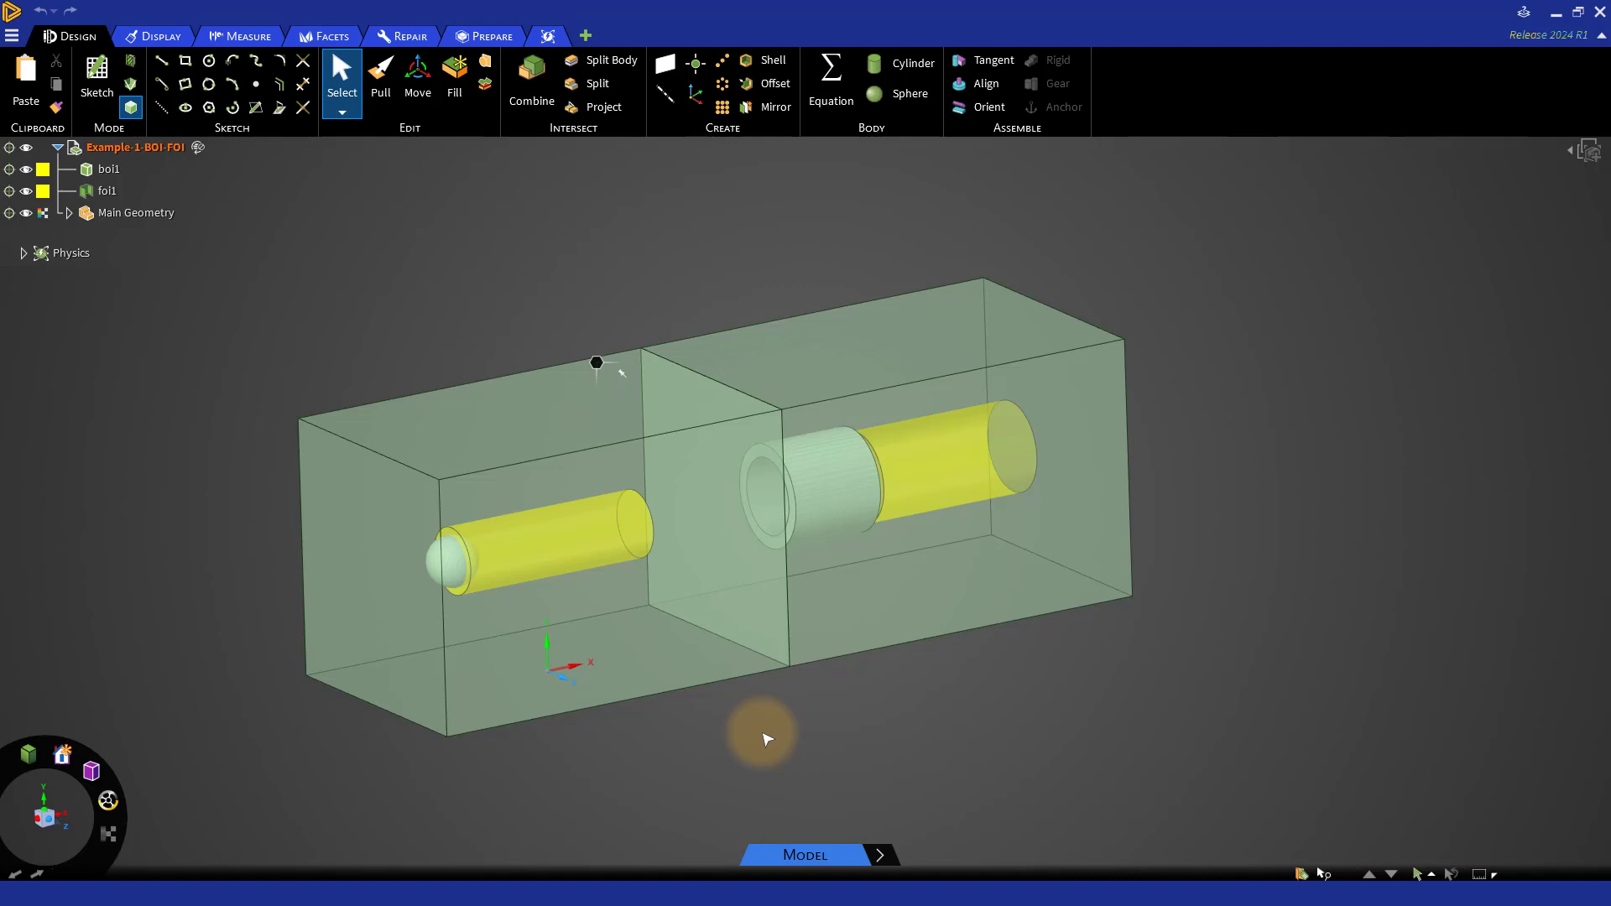
Step: Examine the two adjoining fluid boxes and the bodies enclosed in each of them
middle_drag(765, 738, 738, 694)
click(610, 533)
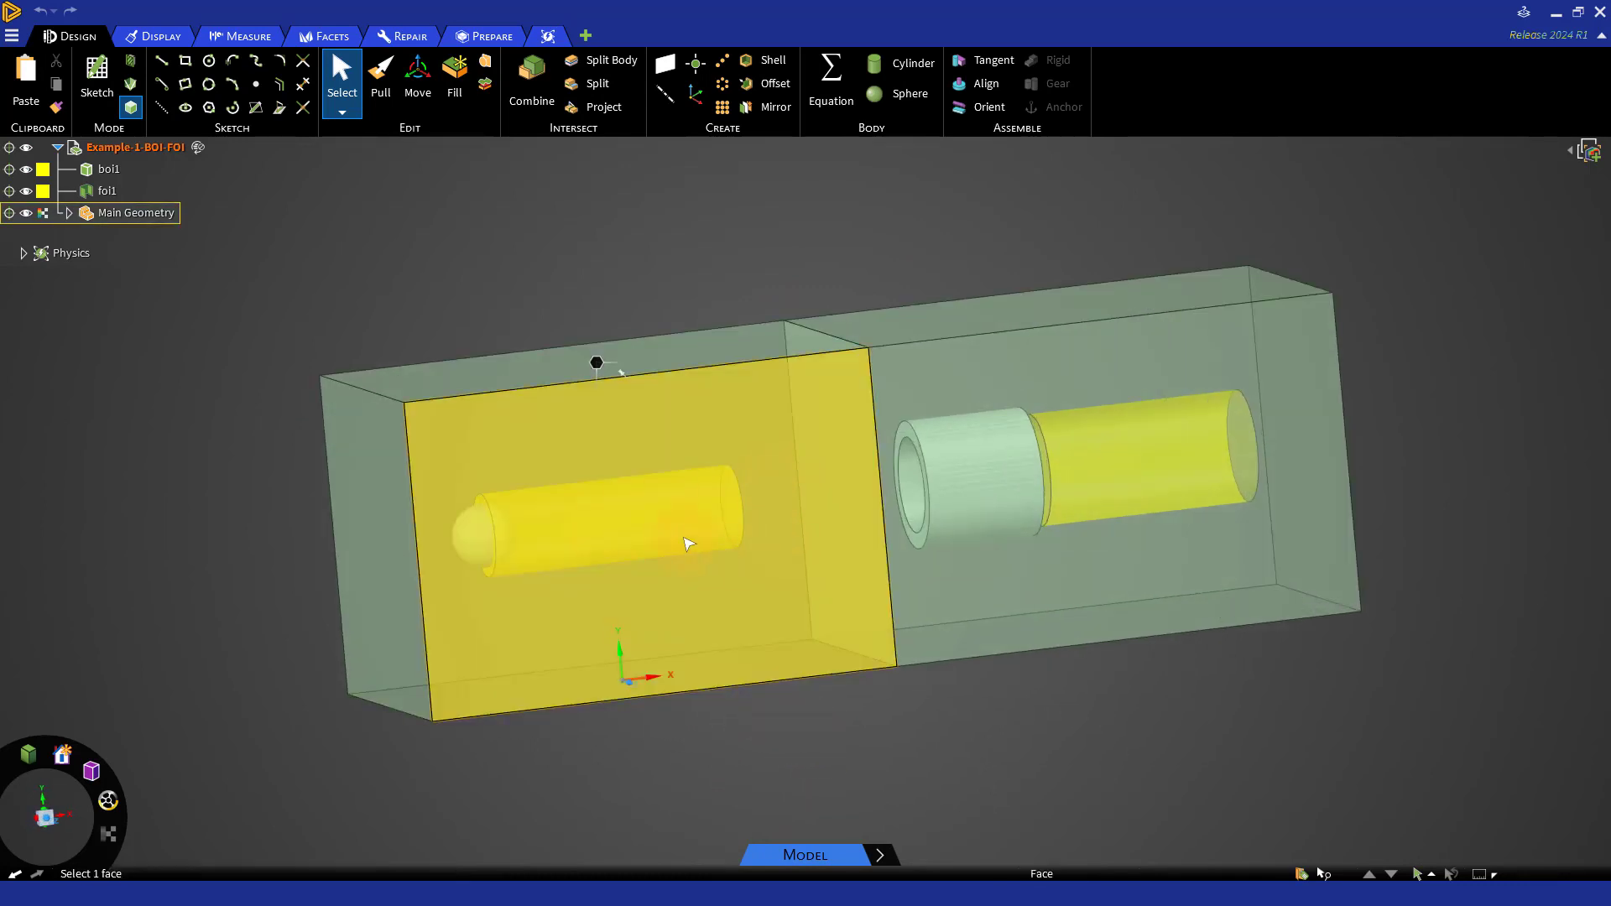
click(936, 288)
click(1097, 582)
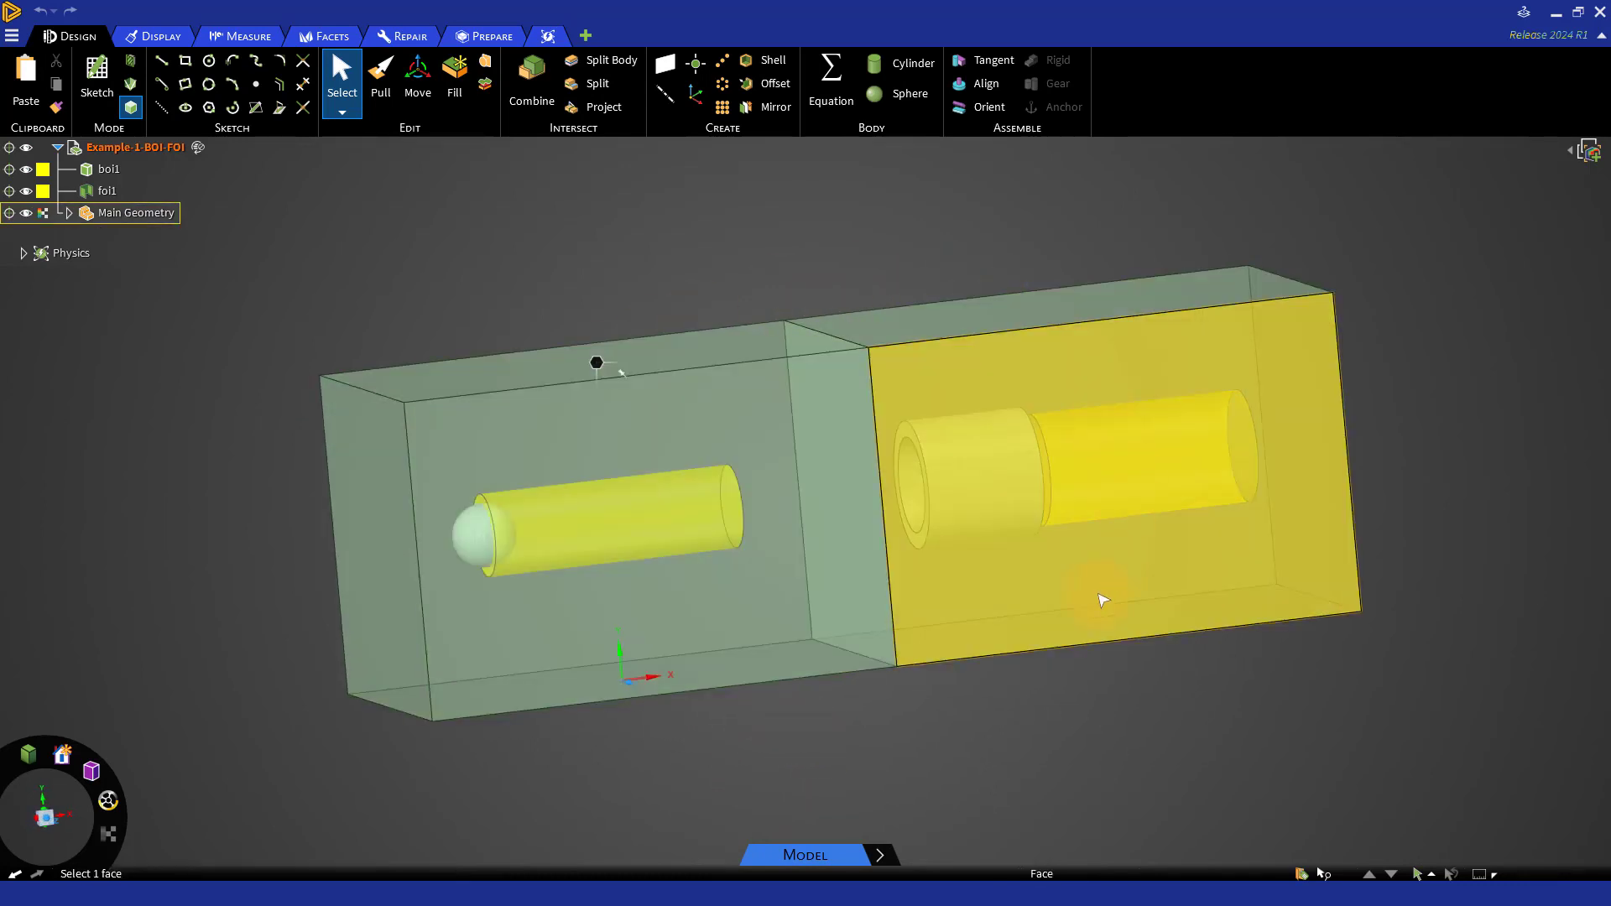
click(738, 697)
click(529, 425)
click(300, 576)
click(244, 602)
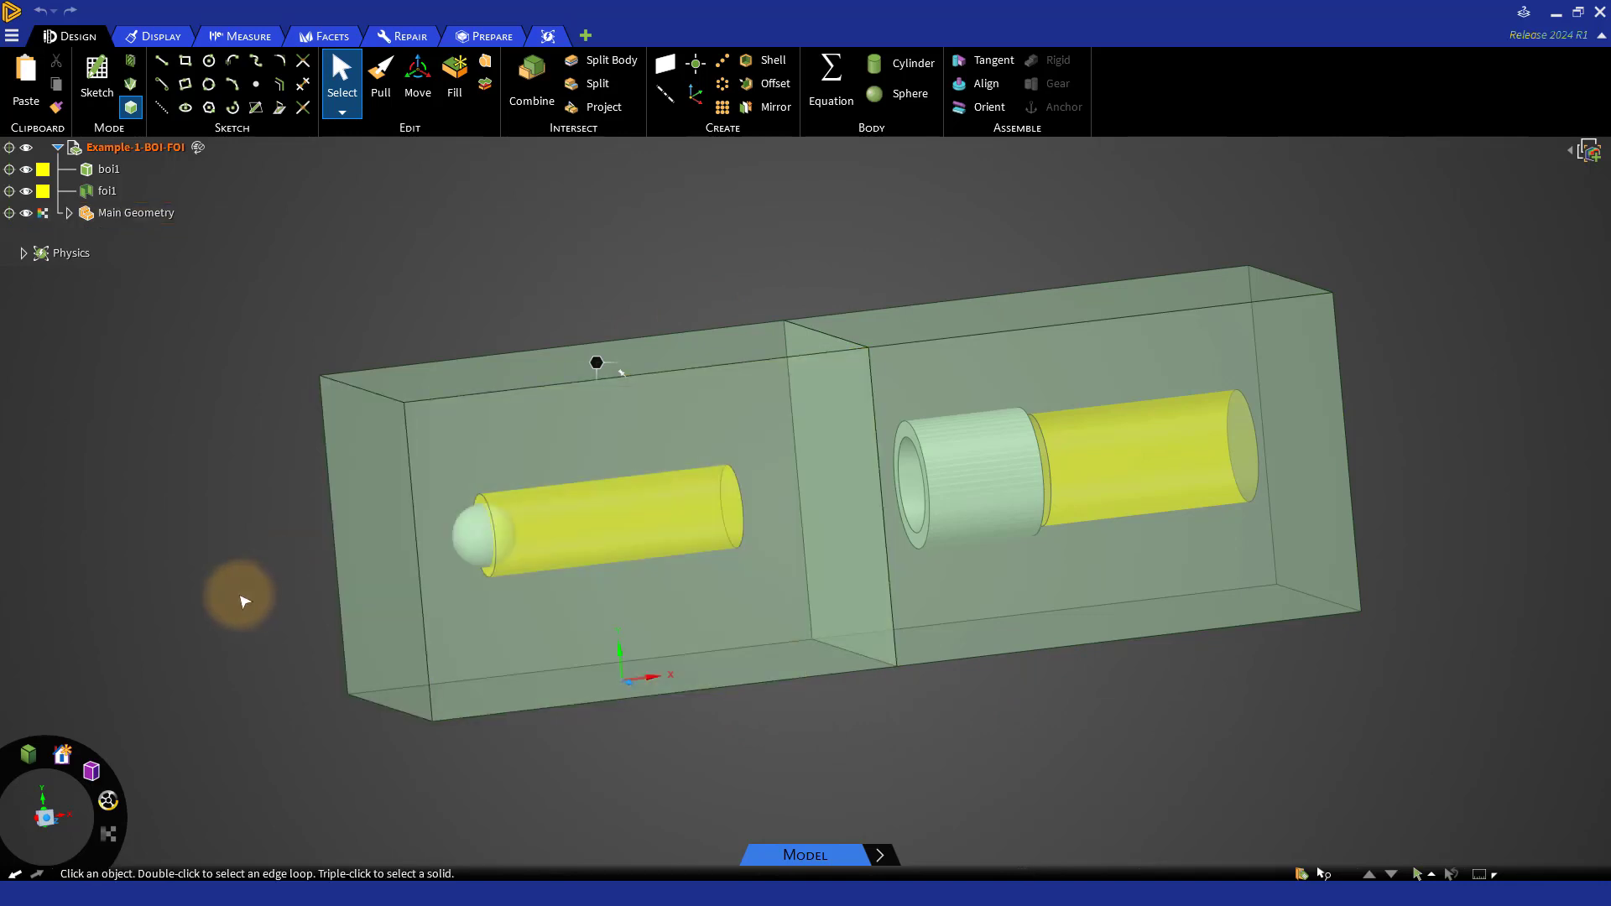
click(521, 421)
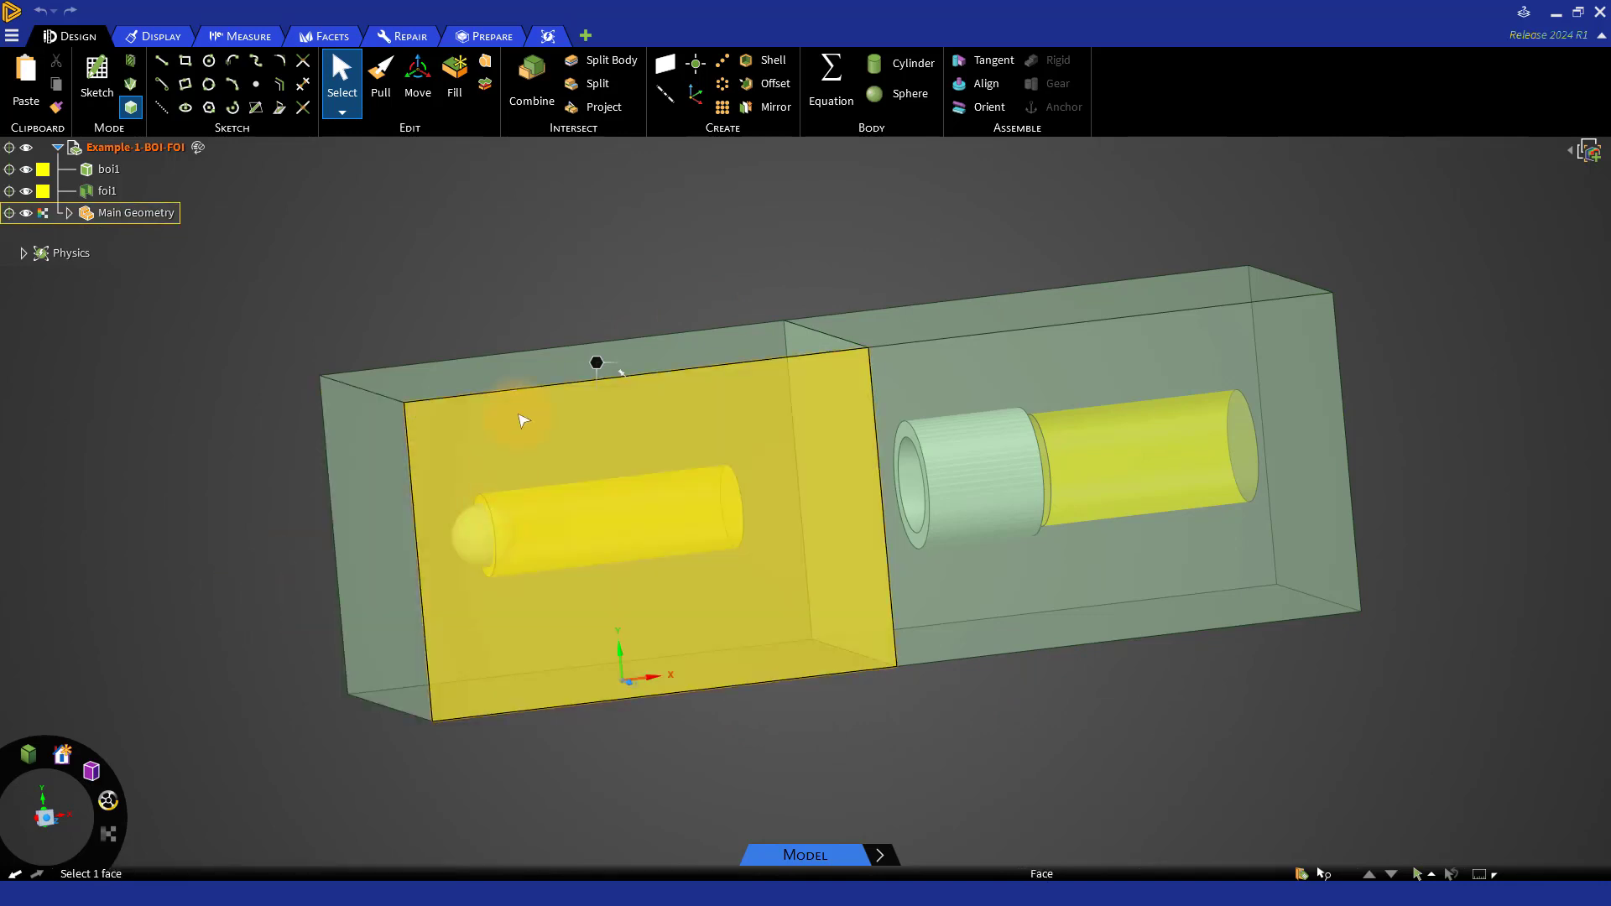
click(775, 568)
click(971, 456)
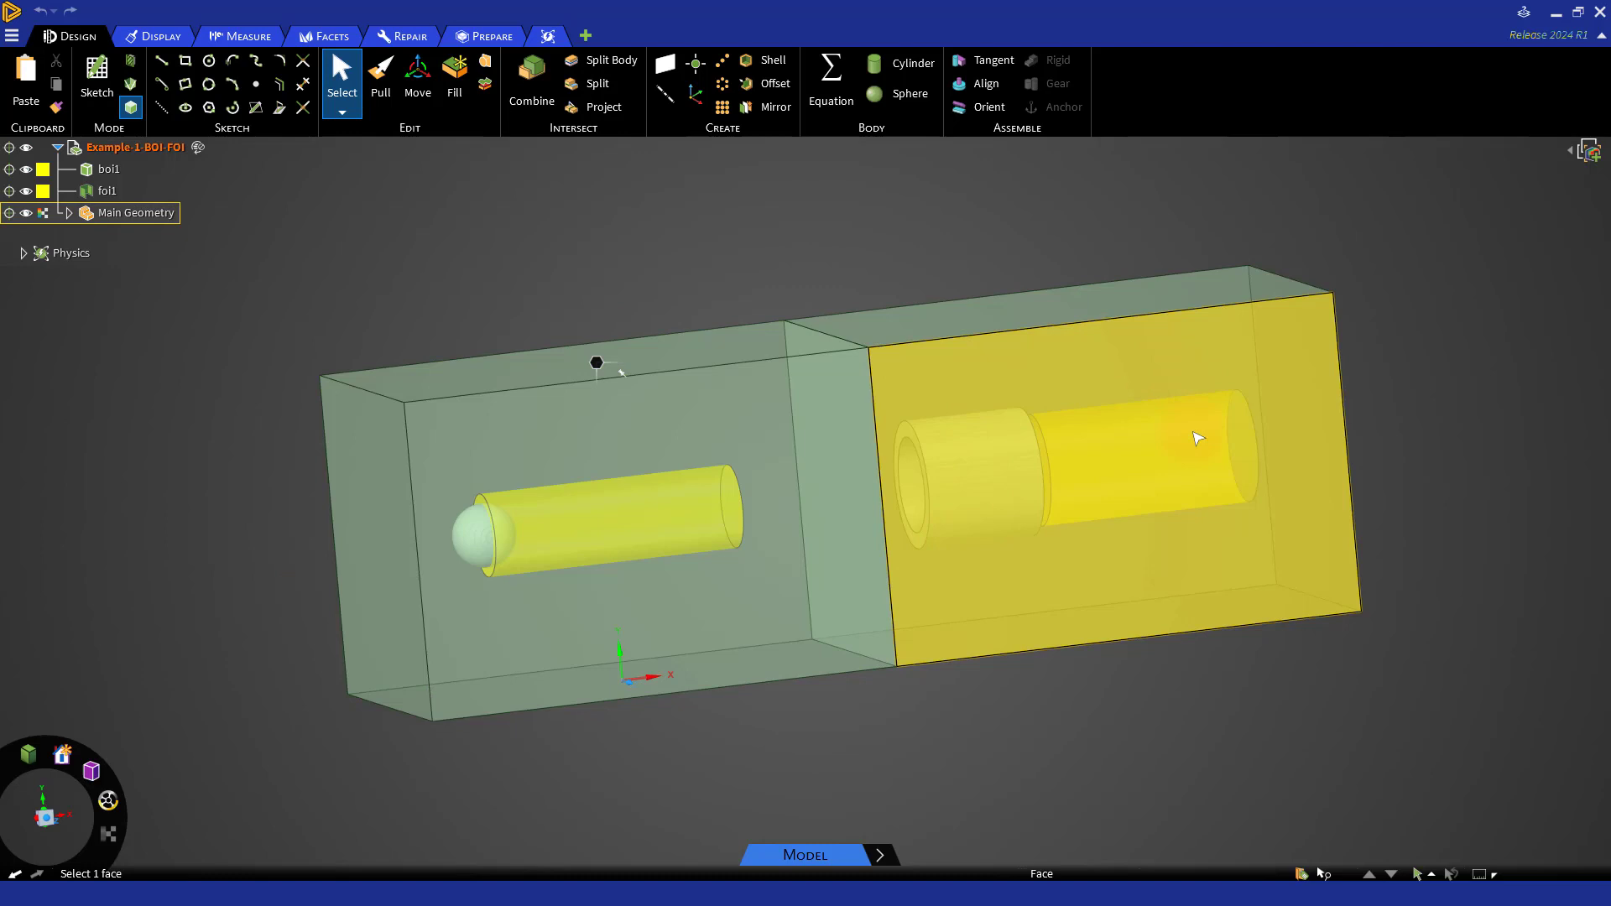
click(1152, 706)
middle_drag(1151, 705, 1039, 708)
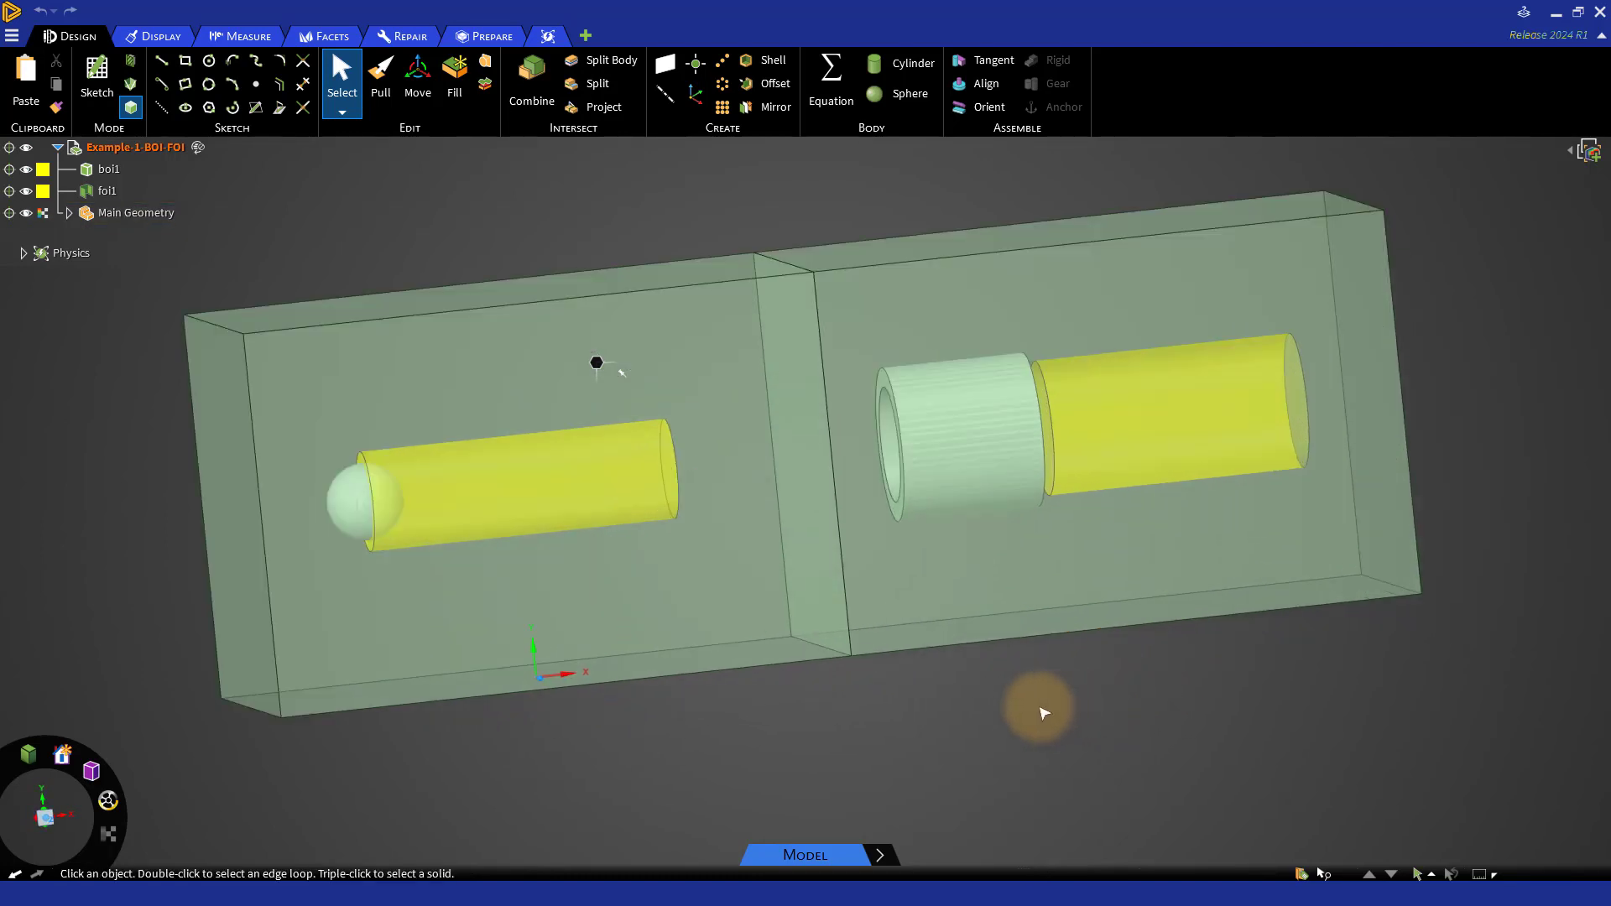
Step: Examine the yellow body of influence behind the sphere and the yellow face of influence behind the hollow cylinder
click(539, 565)
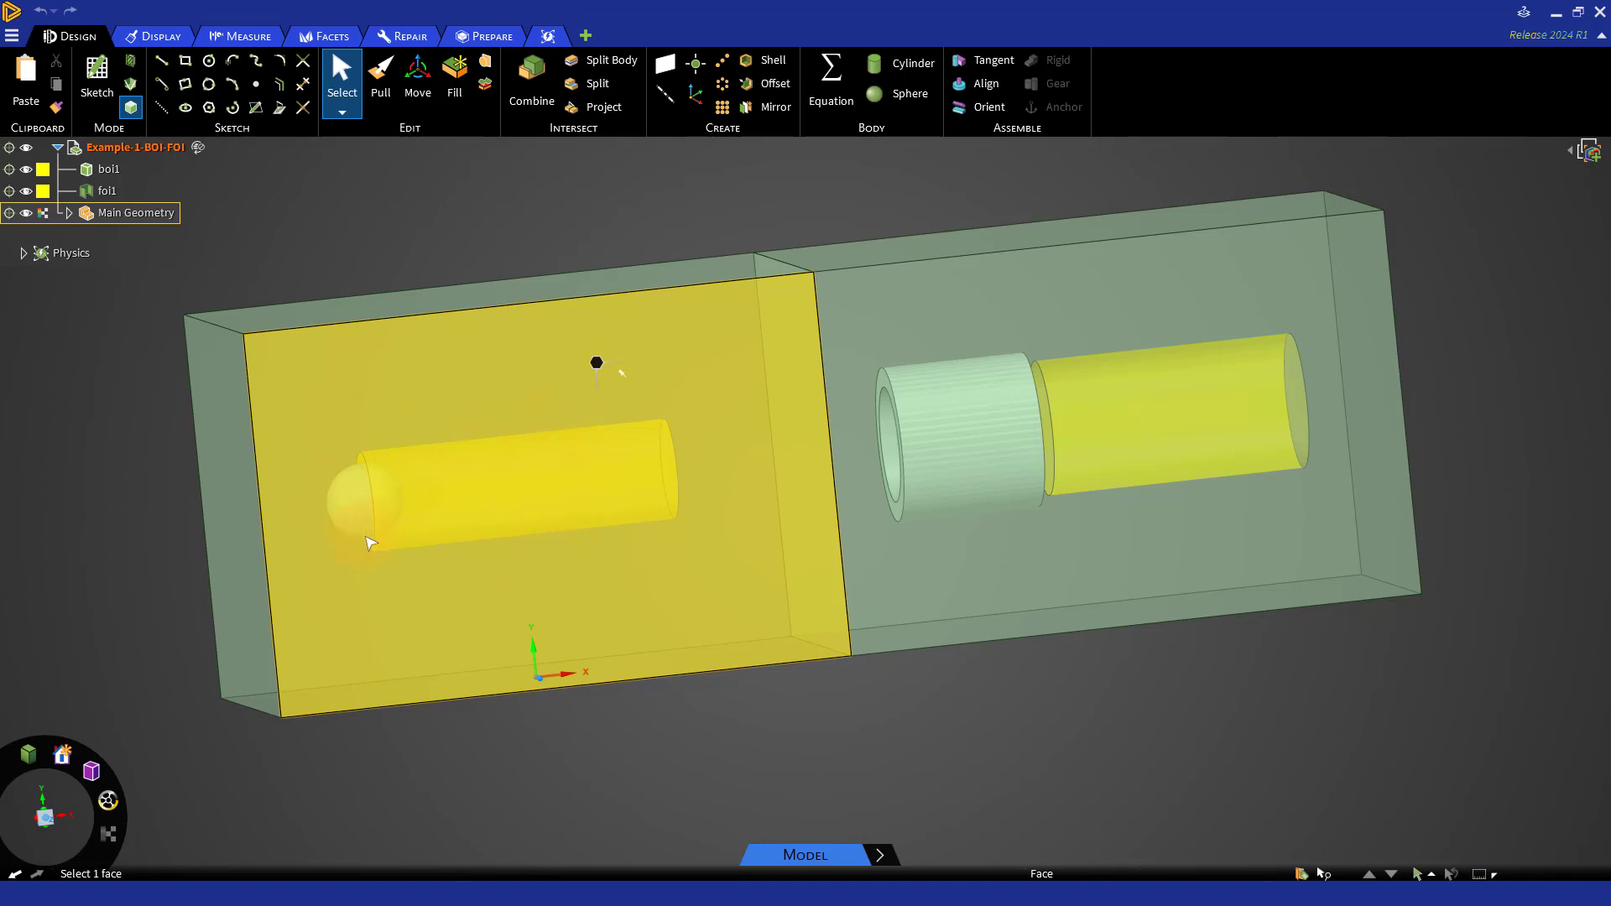
click(892, 719)
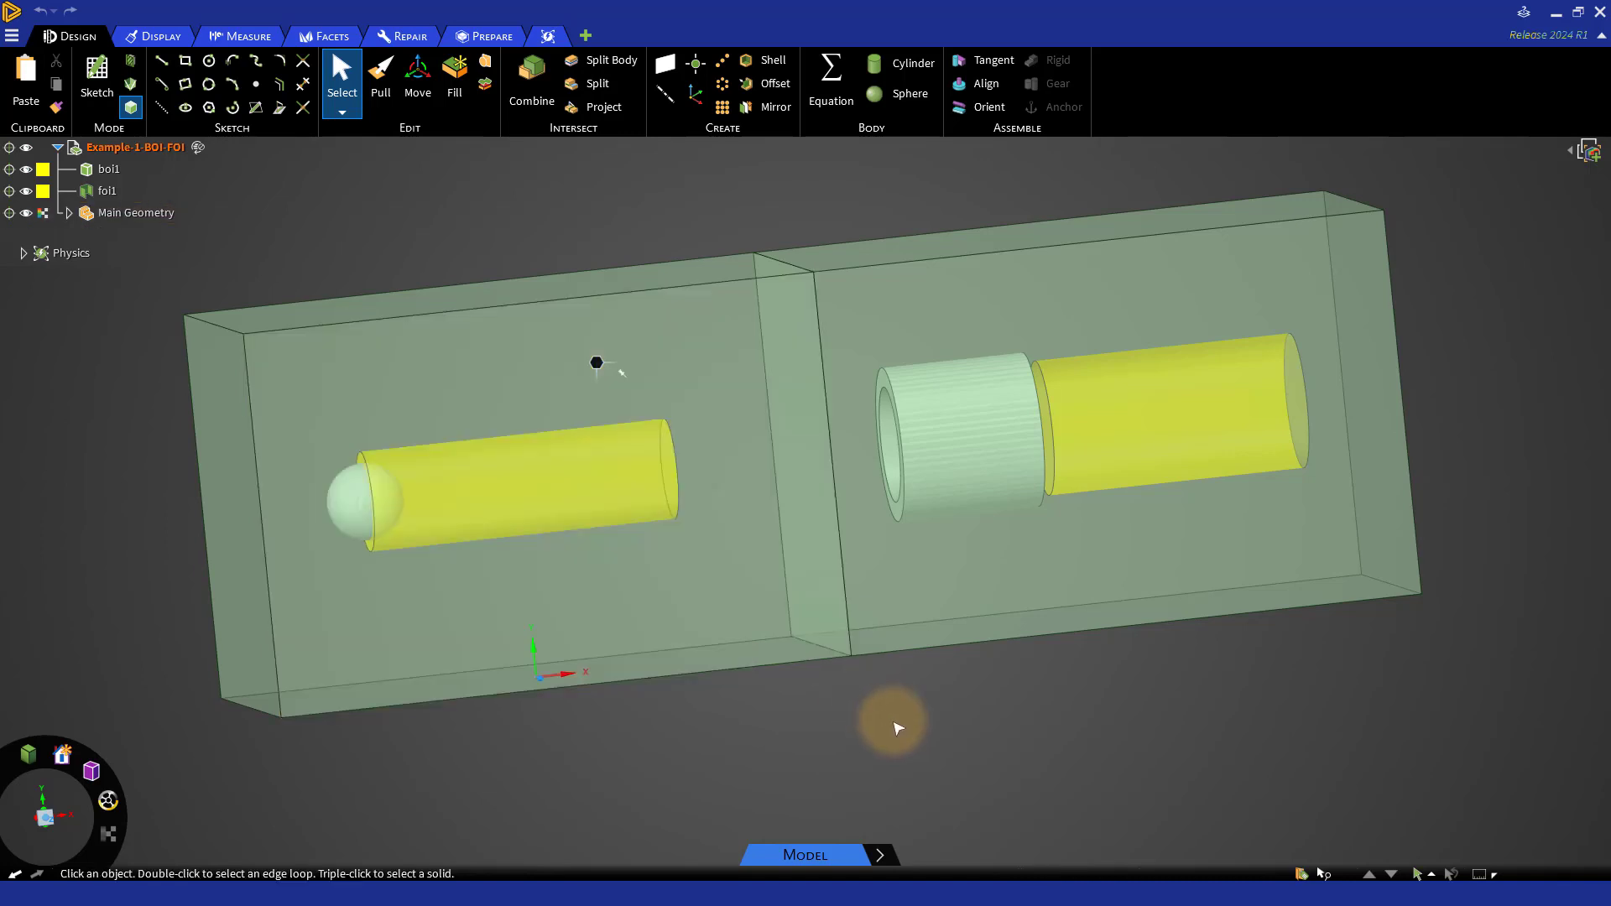
click(1089, 481)
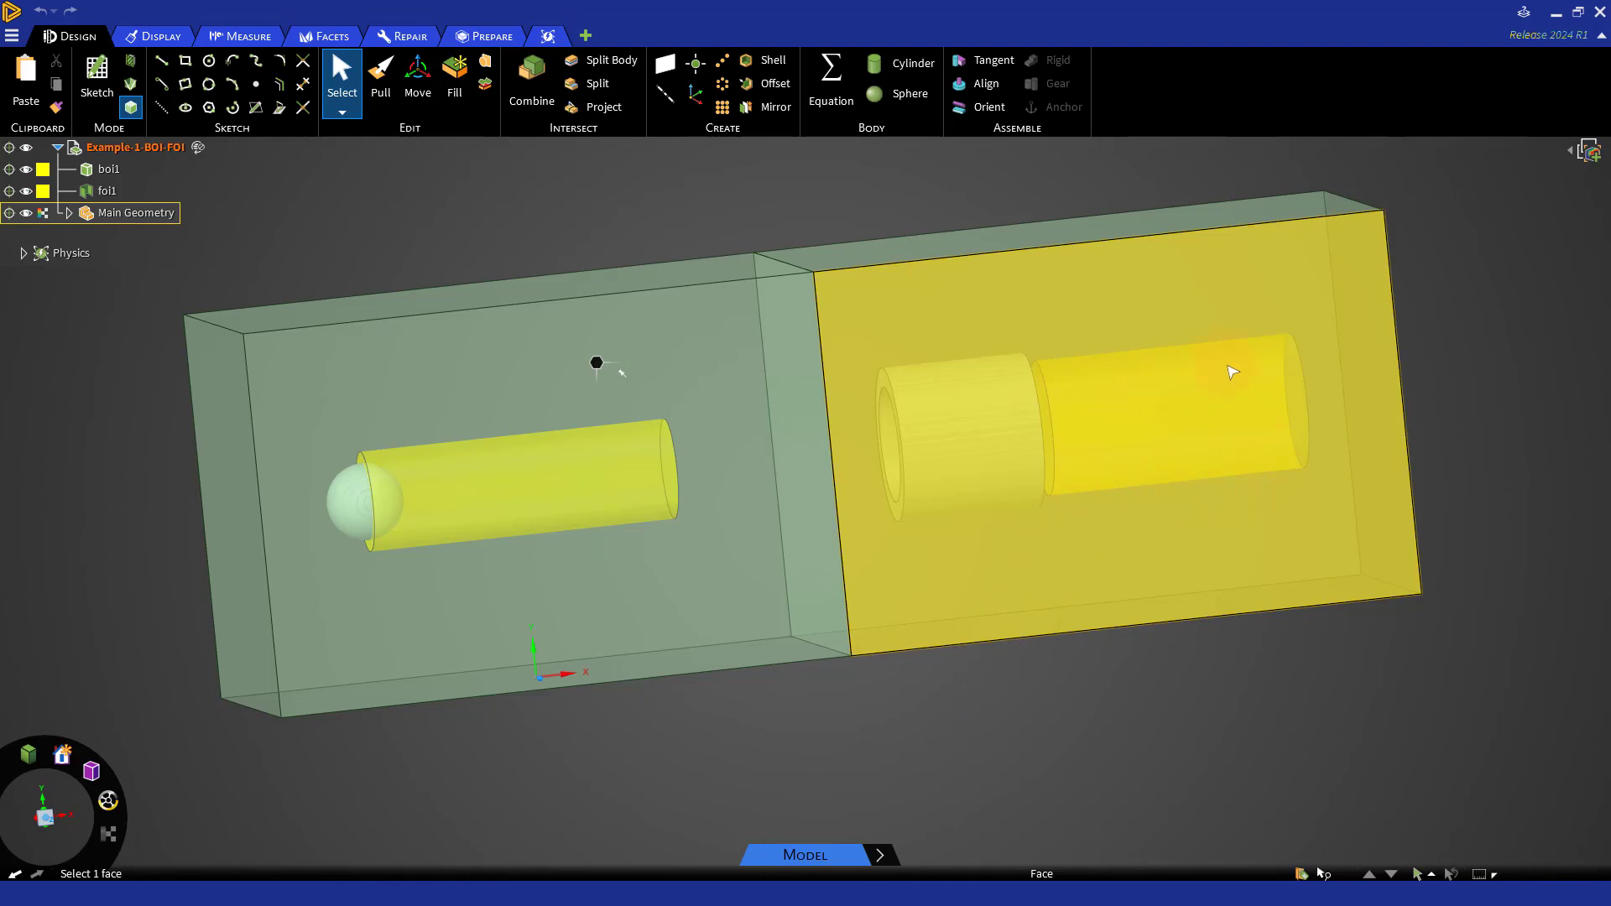
click(1436, 467)
middle_drag(1436, 468, 1402, 467)
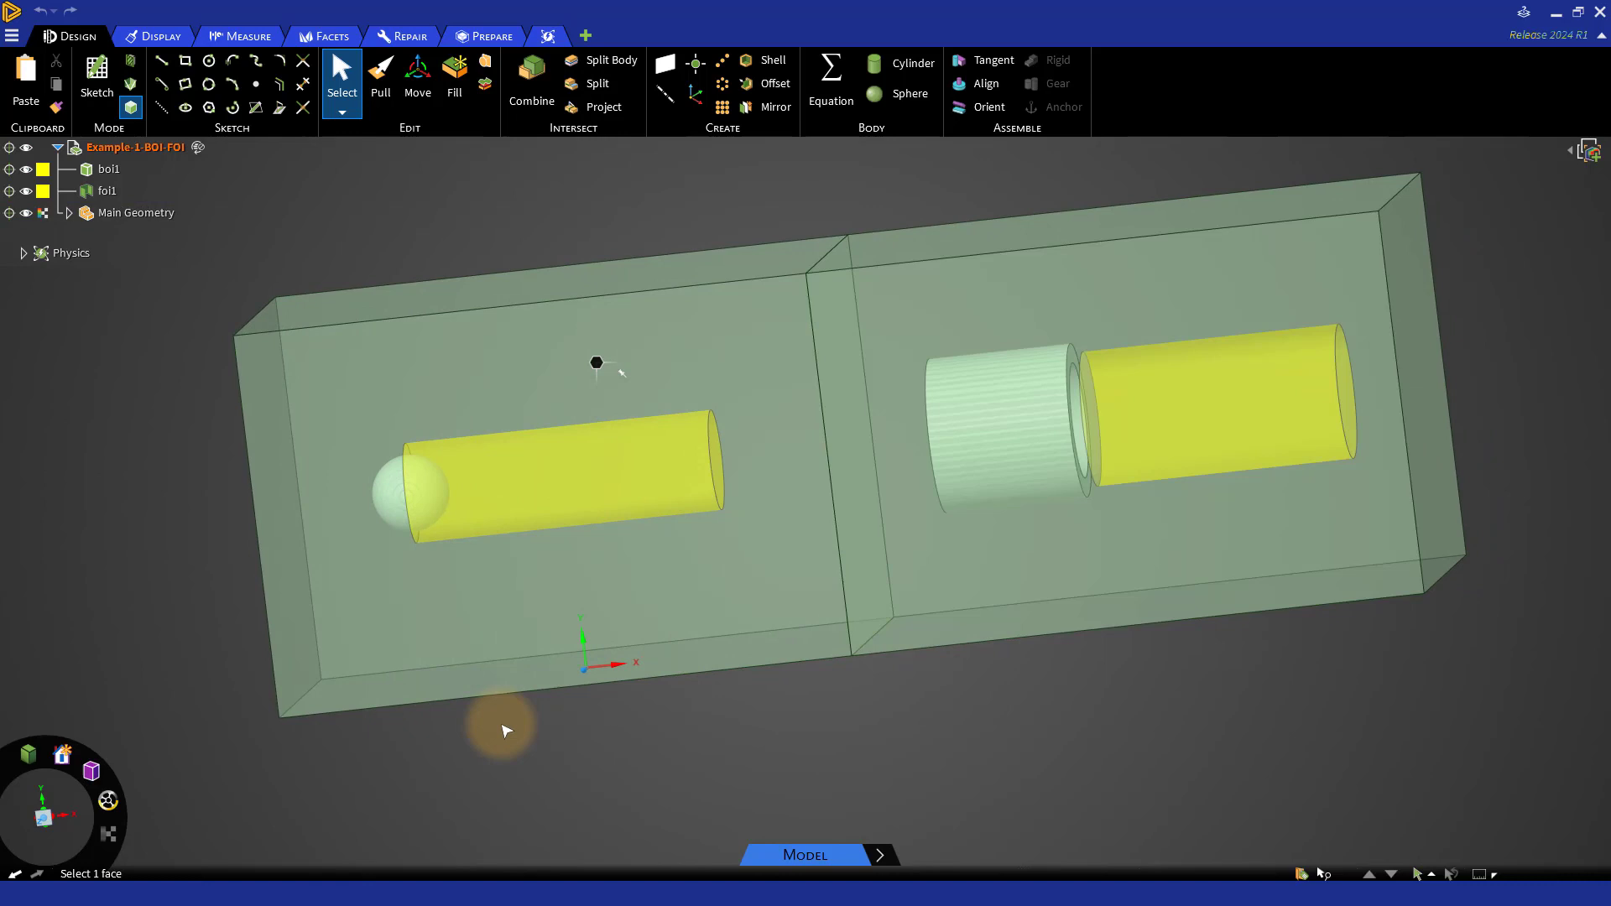
middle_drag(504, 730, 479, 746)
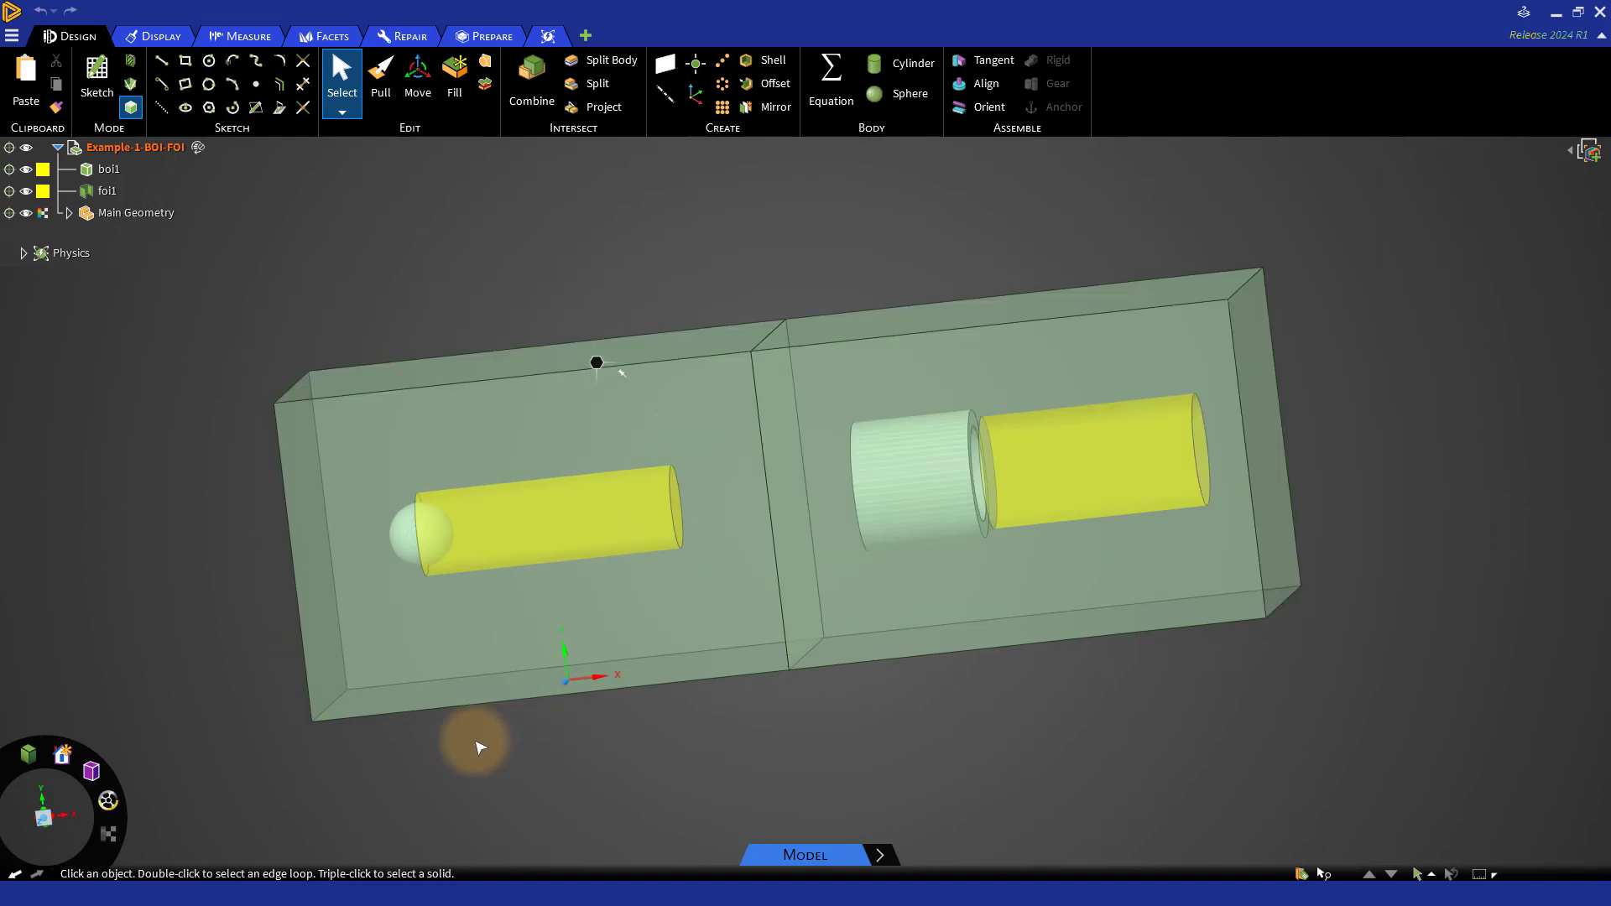
middle_drag(208, 694, 299, 683)
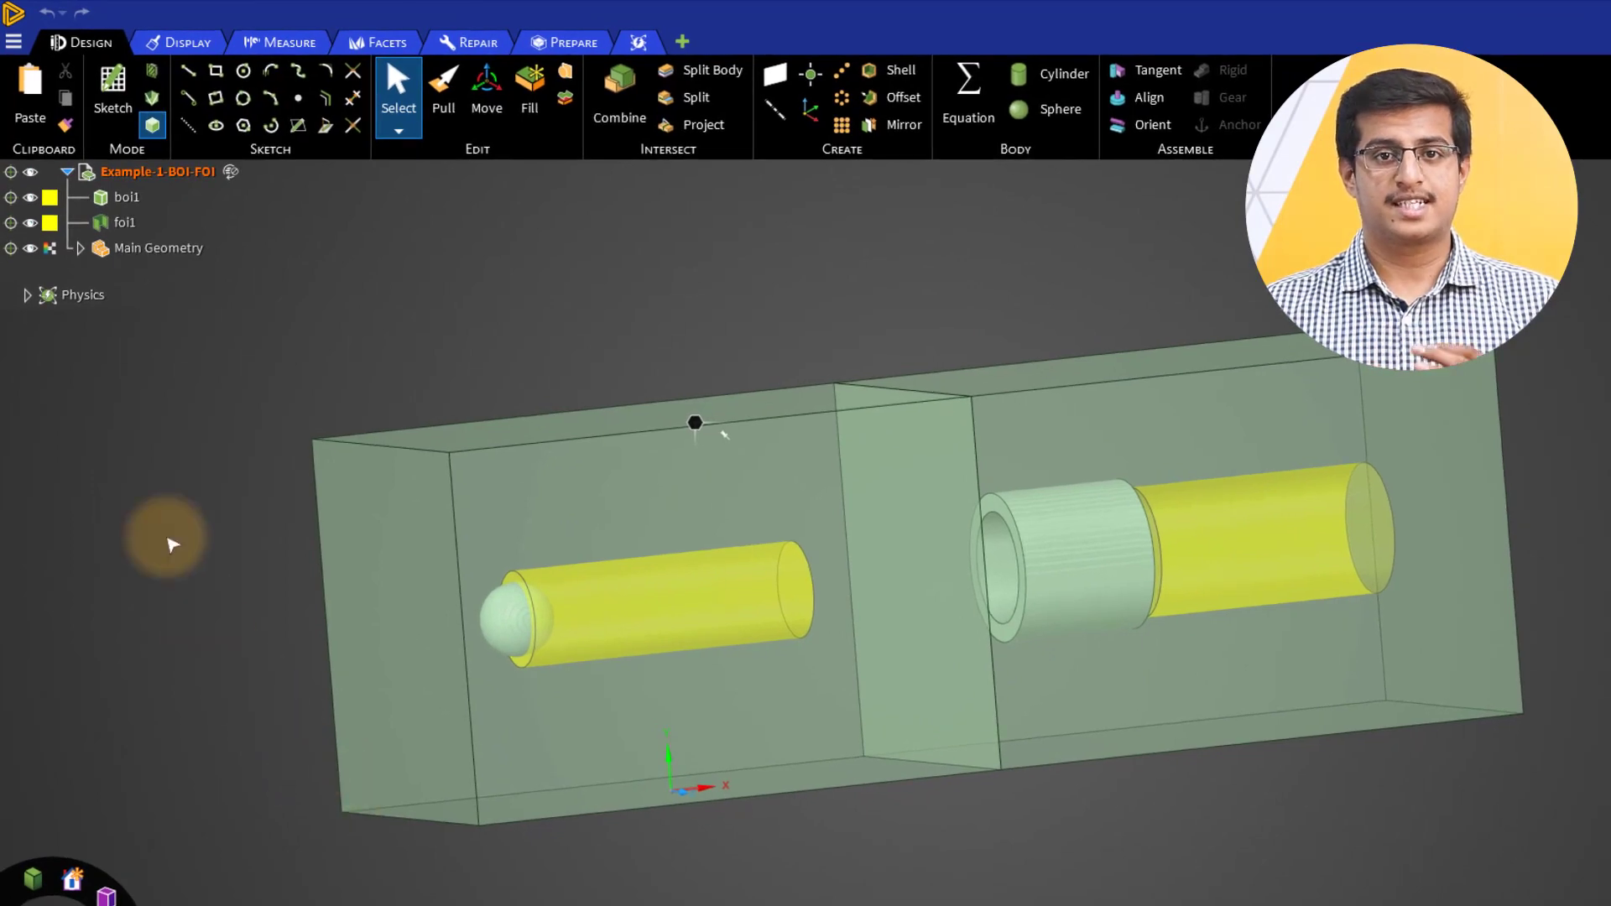
Step: Expand the Main Geometry component in the structure tree and examine its solid and fluid bodies
click(81, 248)
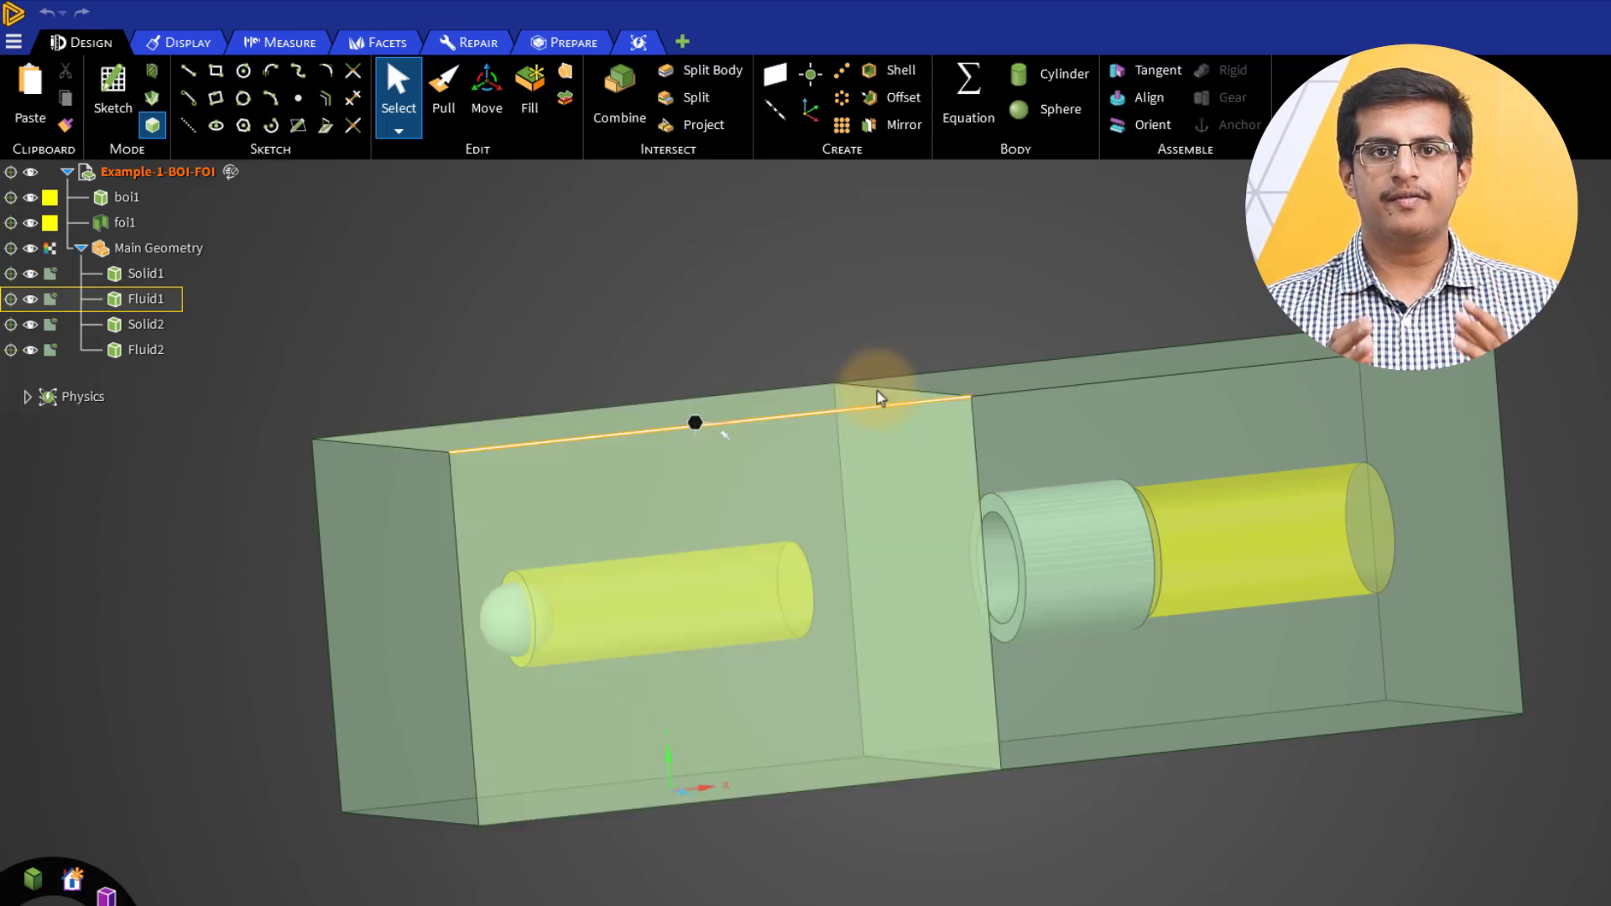
mouse_move(1068, 270)
middle_down()
mouse_move(1071, 302)
mouse_move(1115, 290)
middle_up()
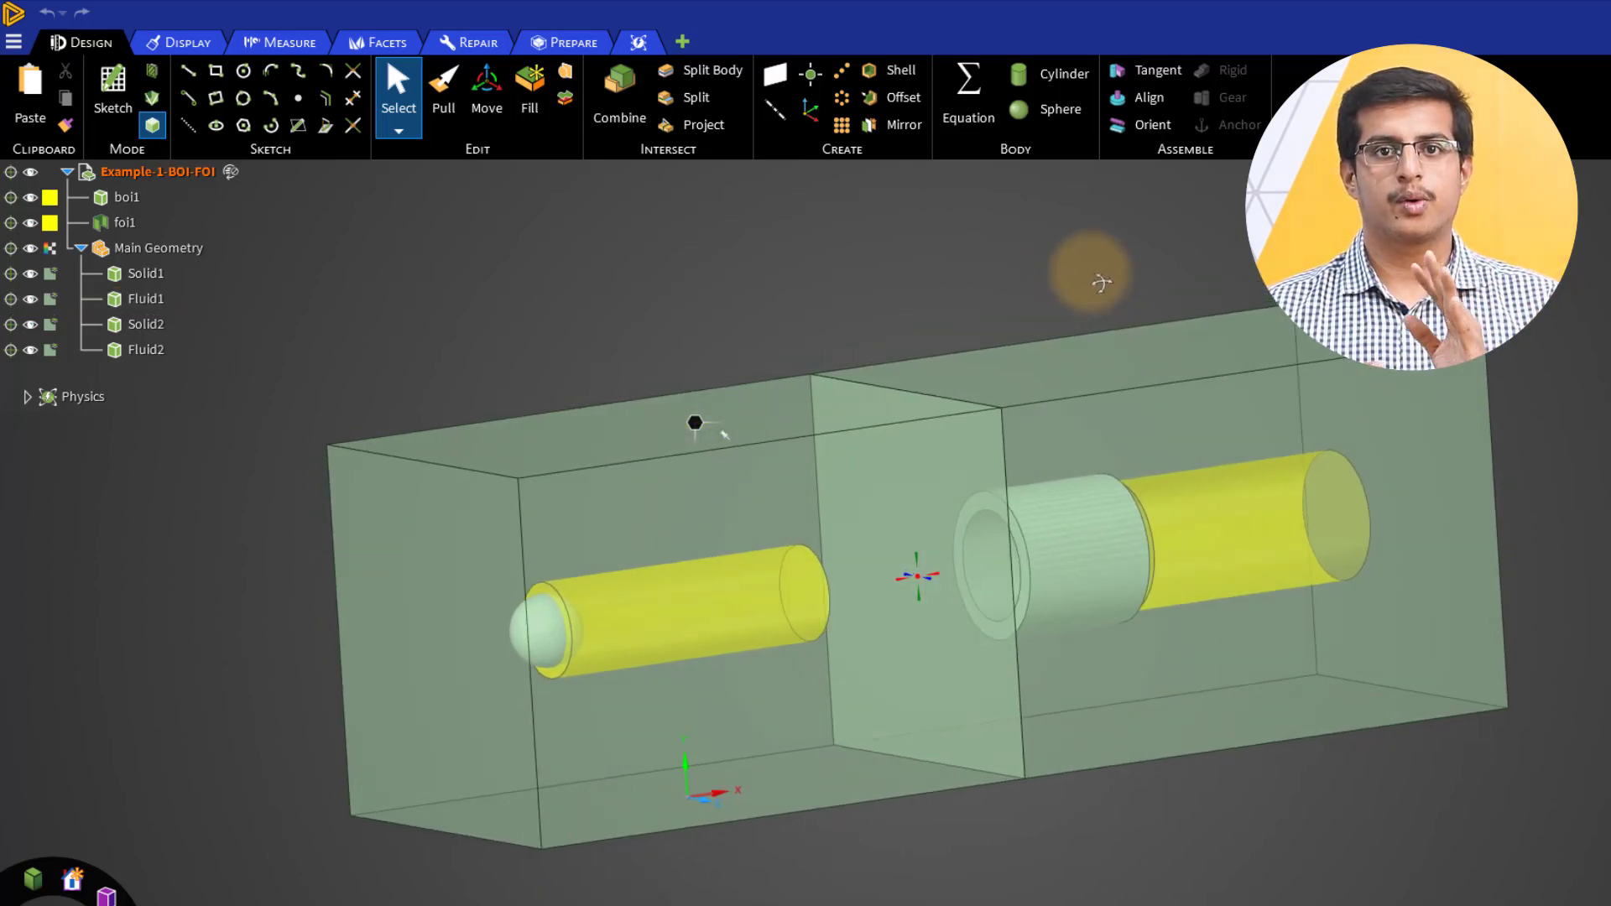
middle_drag(1101, 282, 1058, 280)
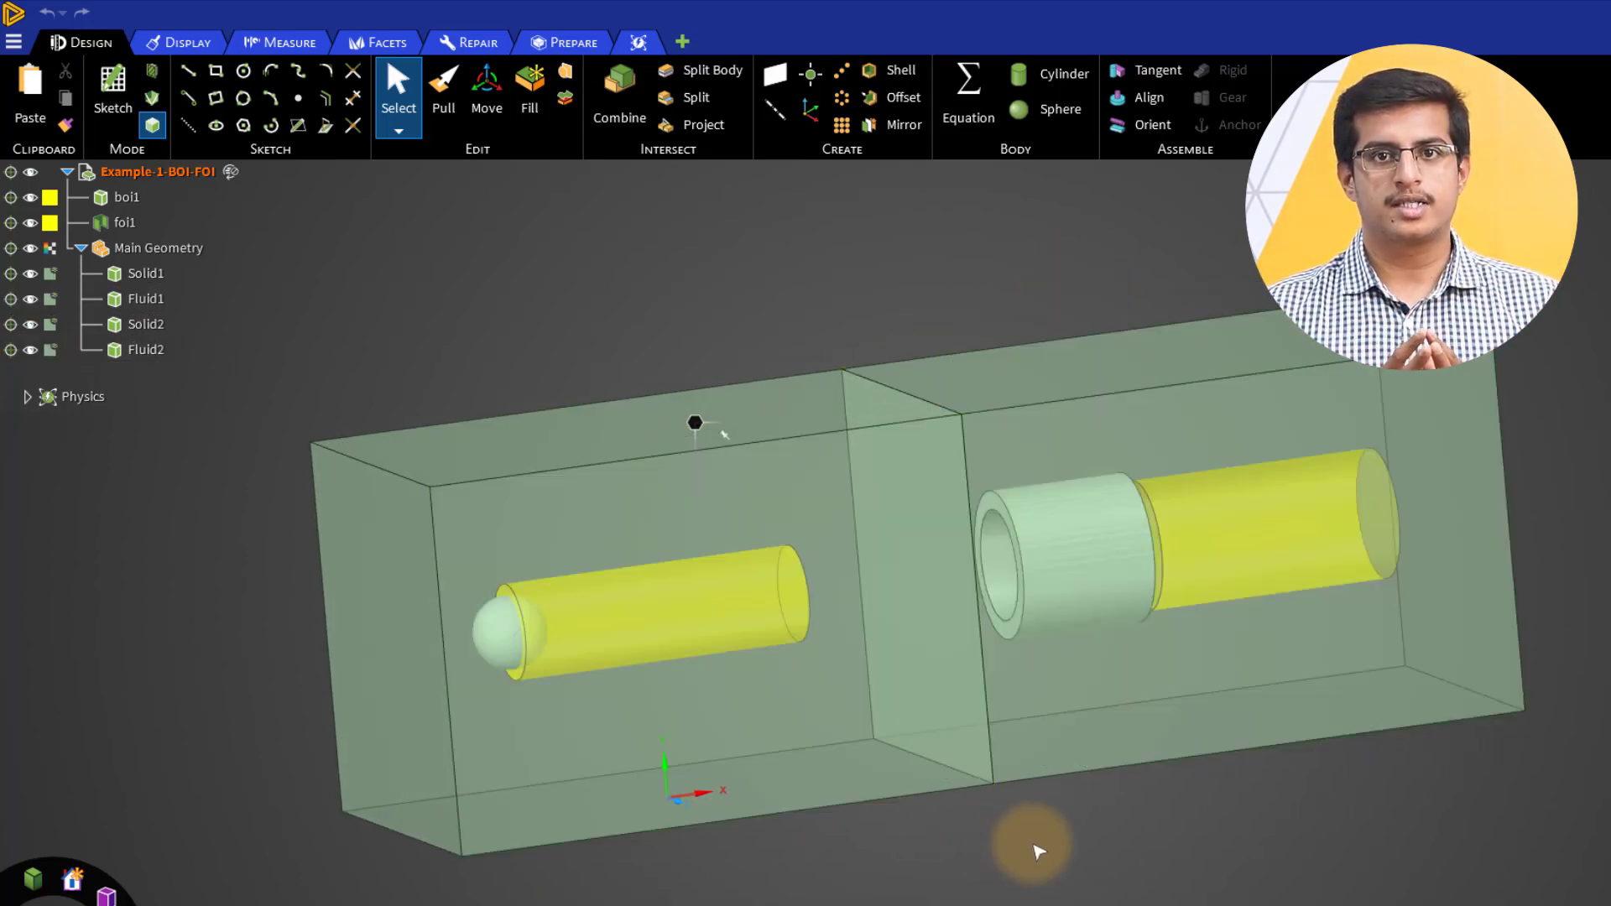
mouse_move(1025, 849)
middle_down()
mouse_move(892, 849)
mouse_move(1025, 856)
middle_up()
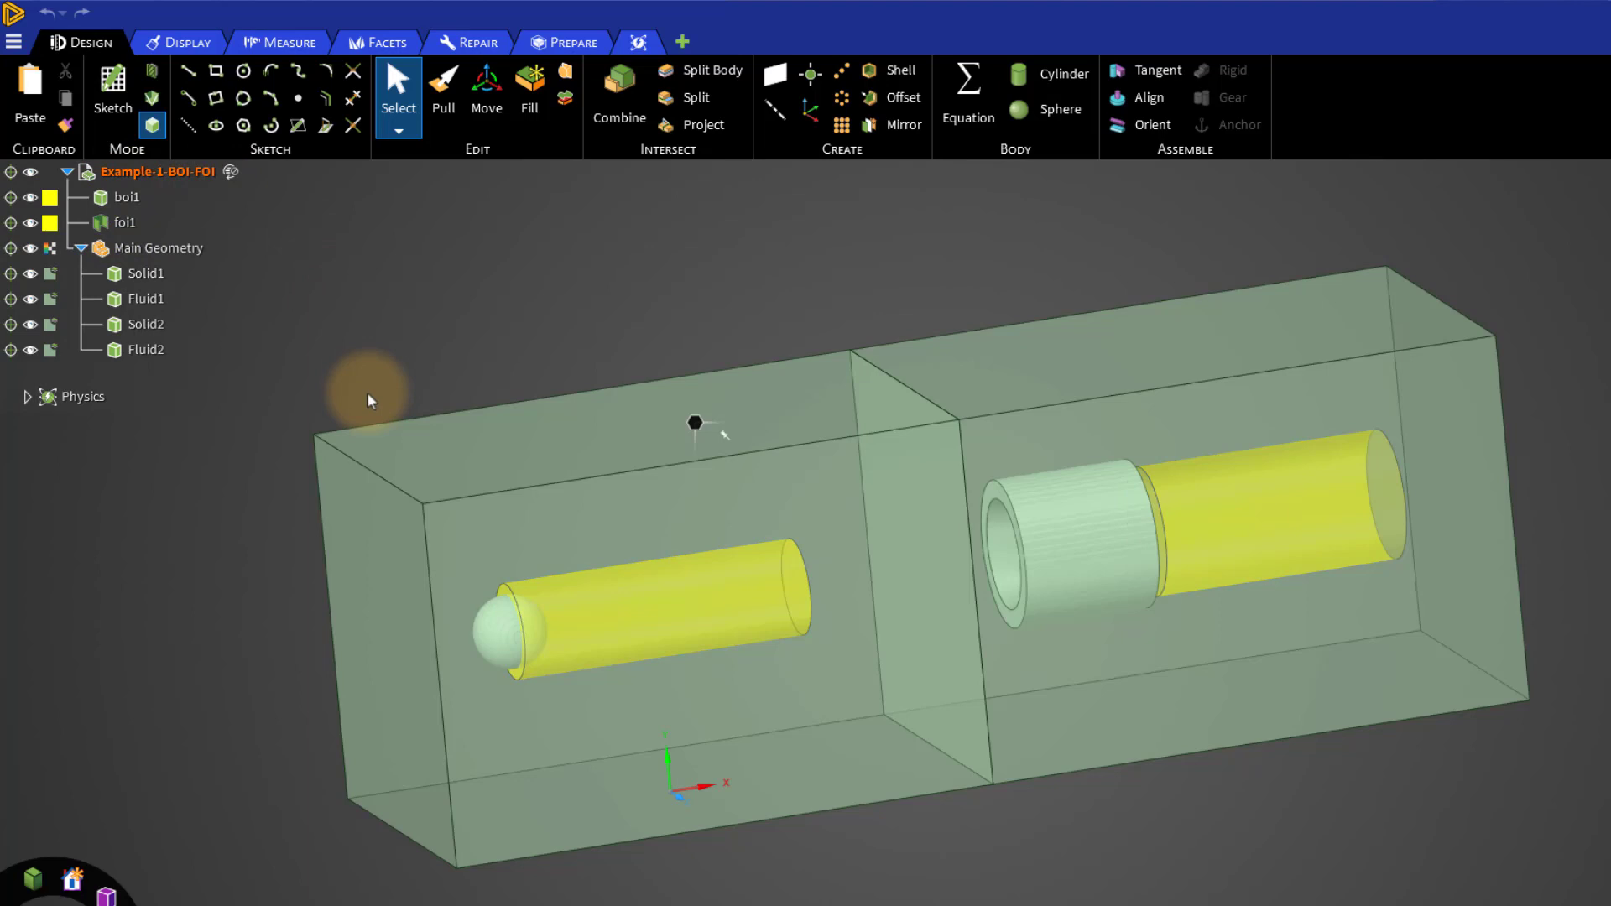
Step: Hide the boi1 body and show it again
click(32, 222)
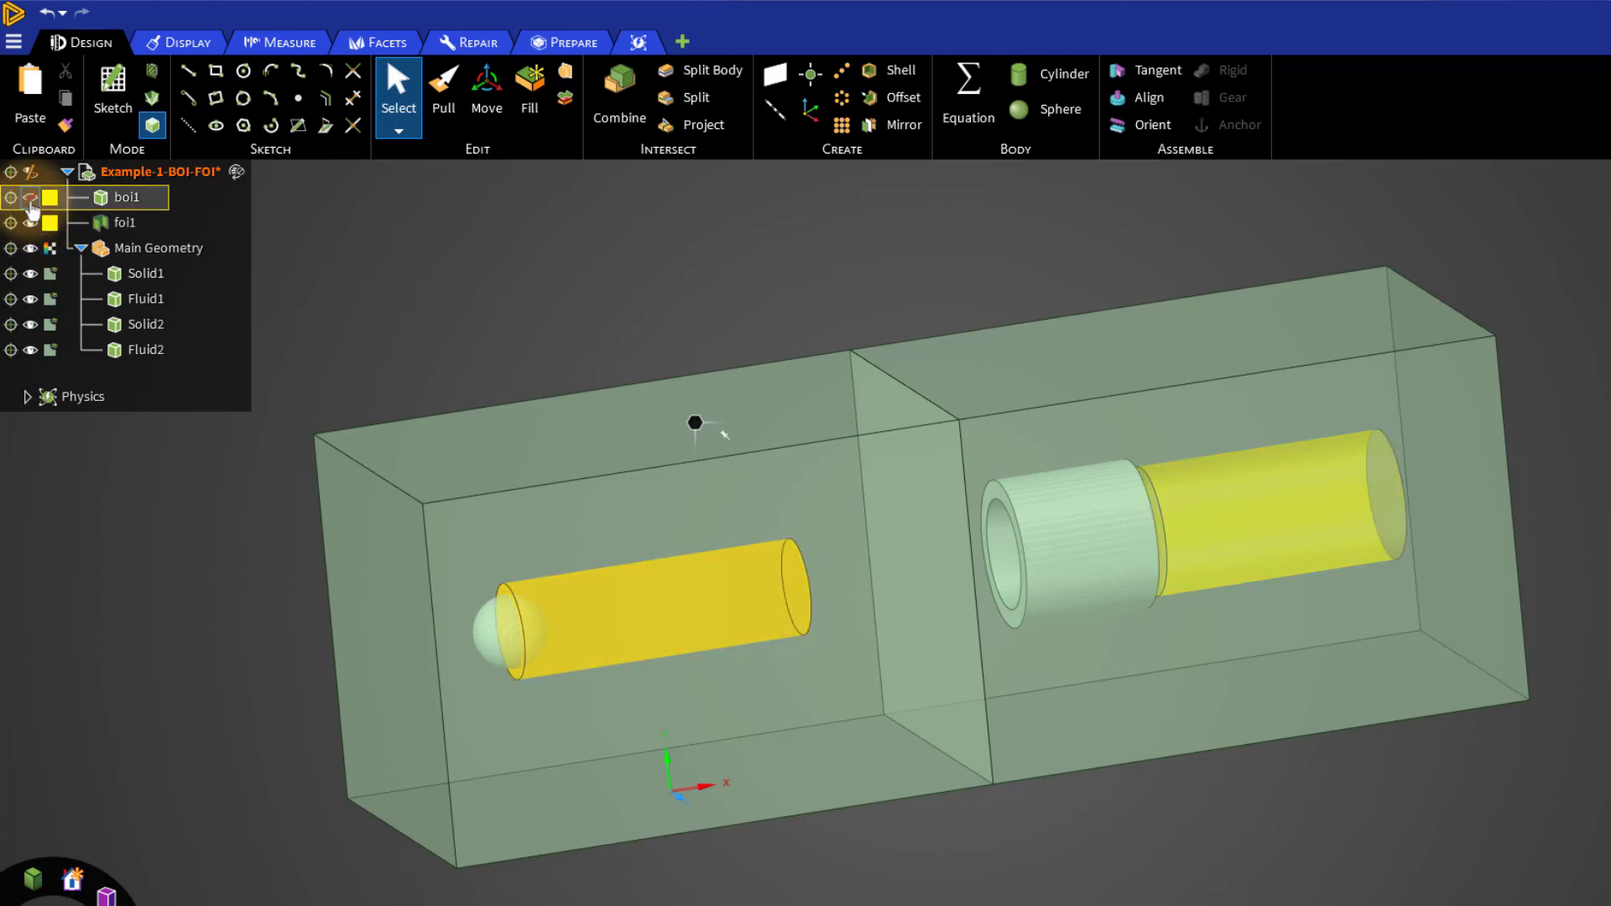
click(31, 201)
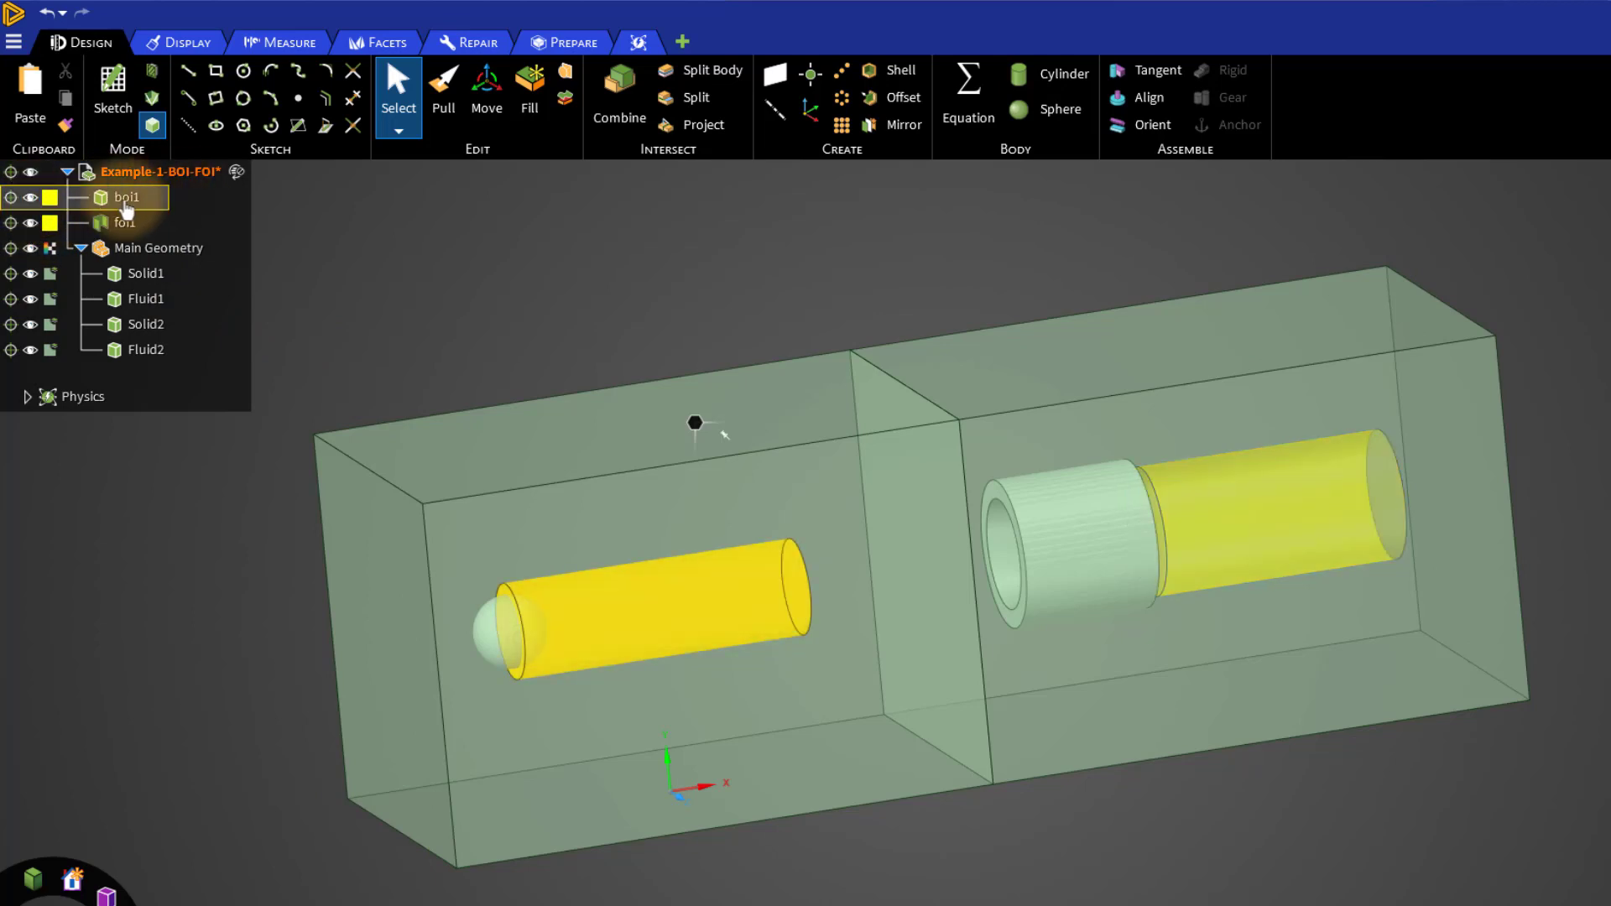
Step: Exclude the boi1 body from the simulation and include it again
click(126, 201)
right_click(126, 201)
click(182, 221)
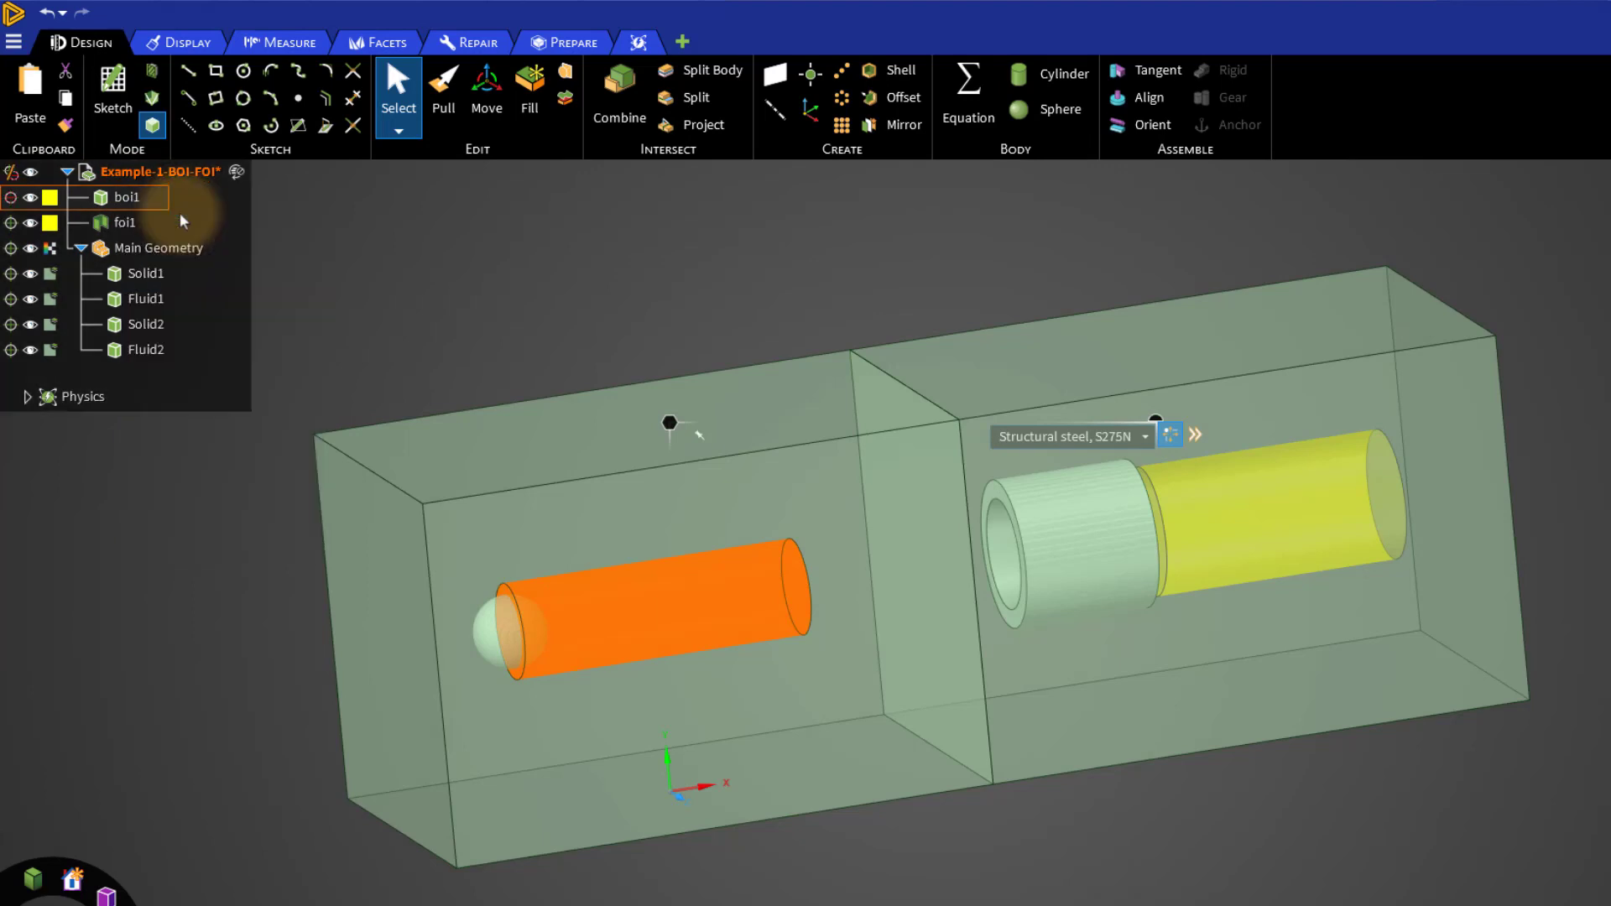
right_click(130, 201)
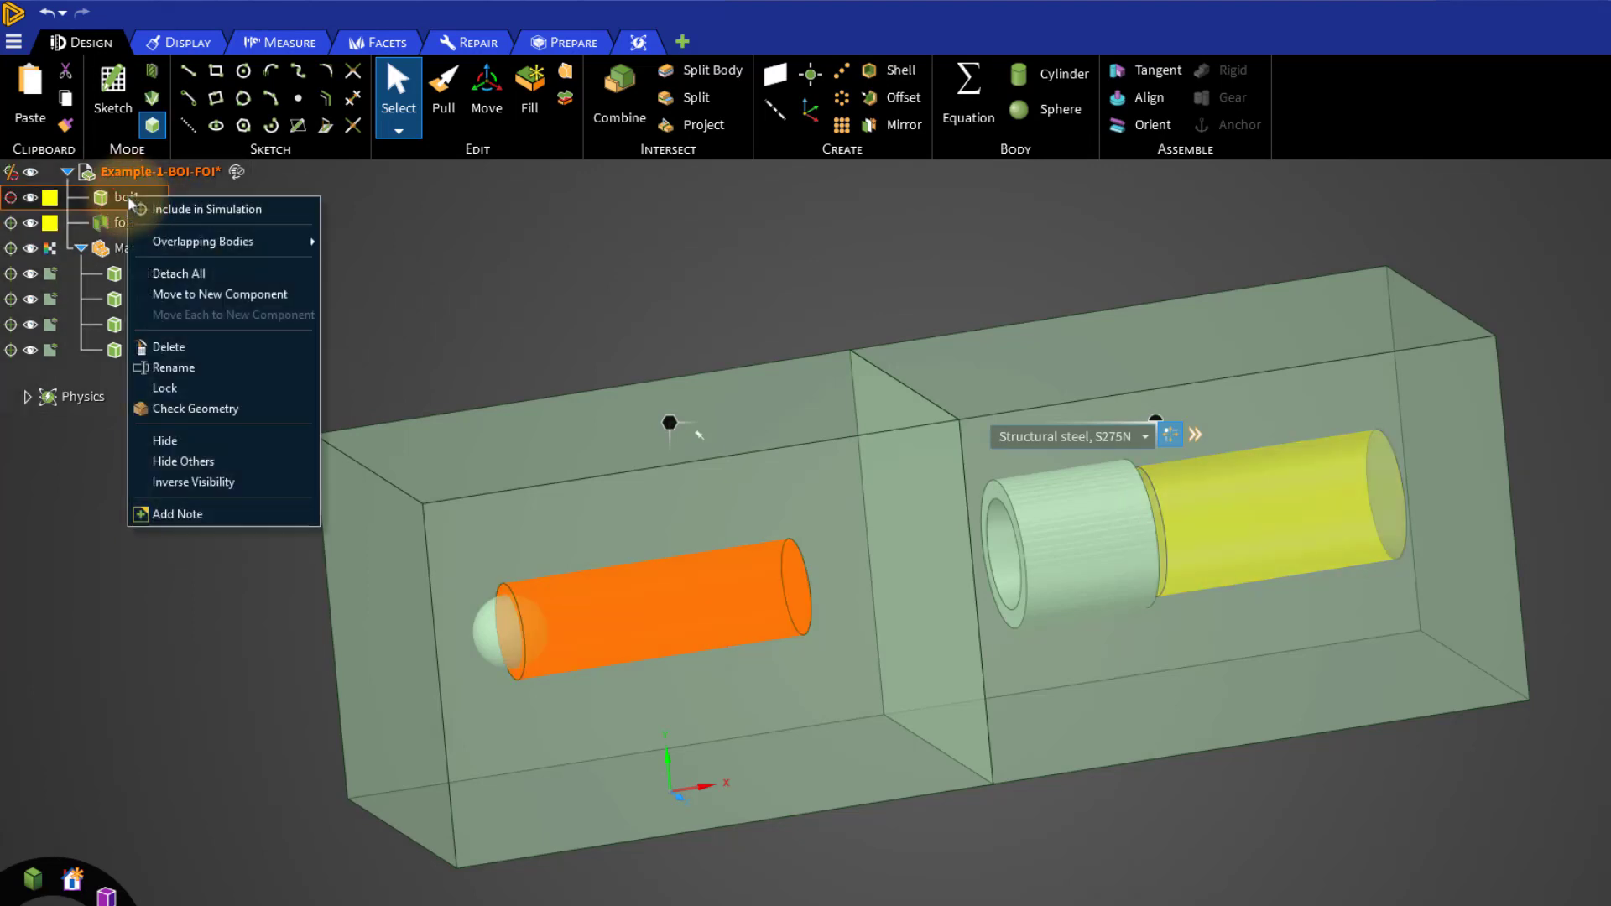
click(180, 209)
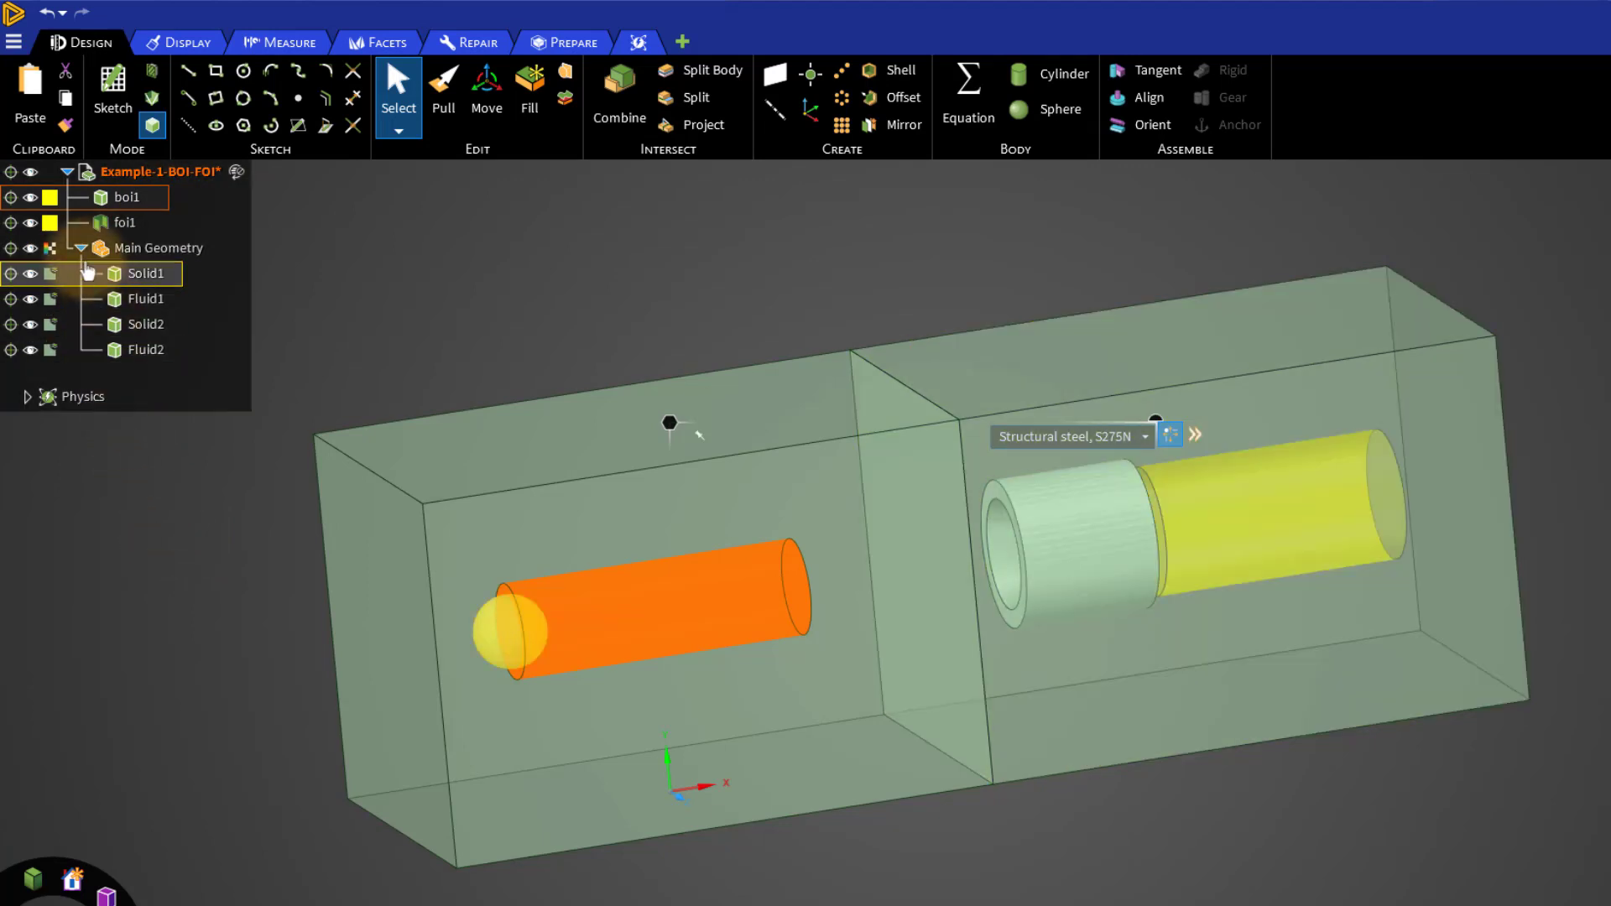
click(373, 261)
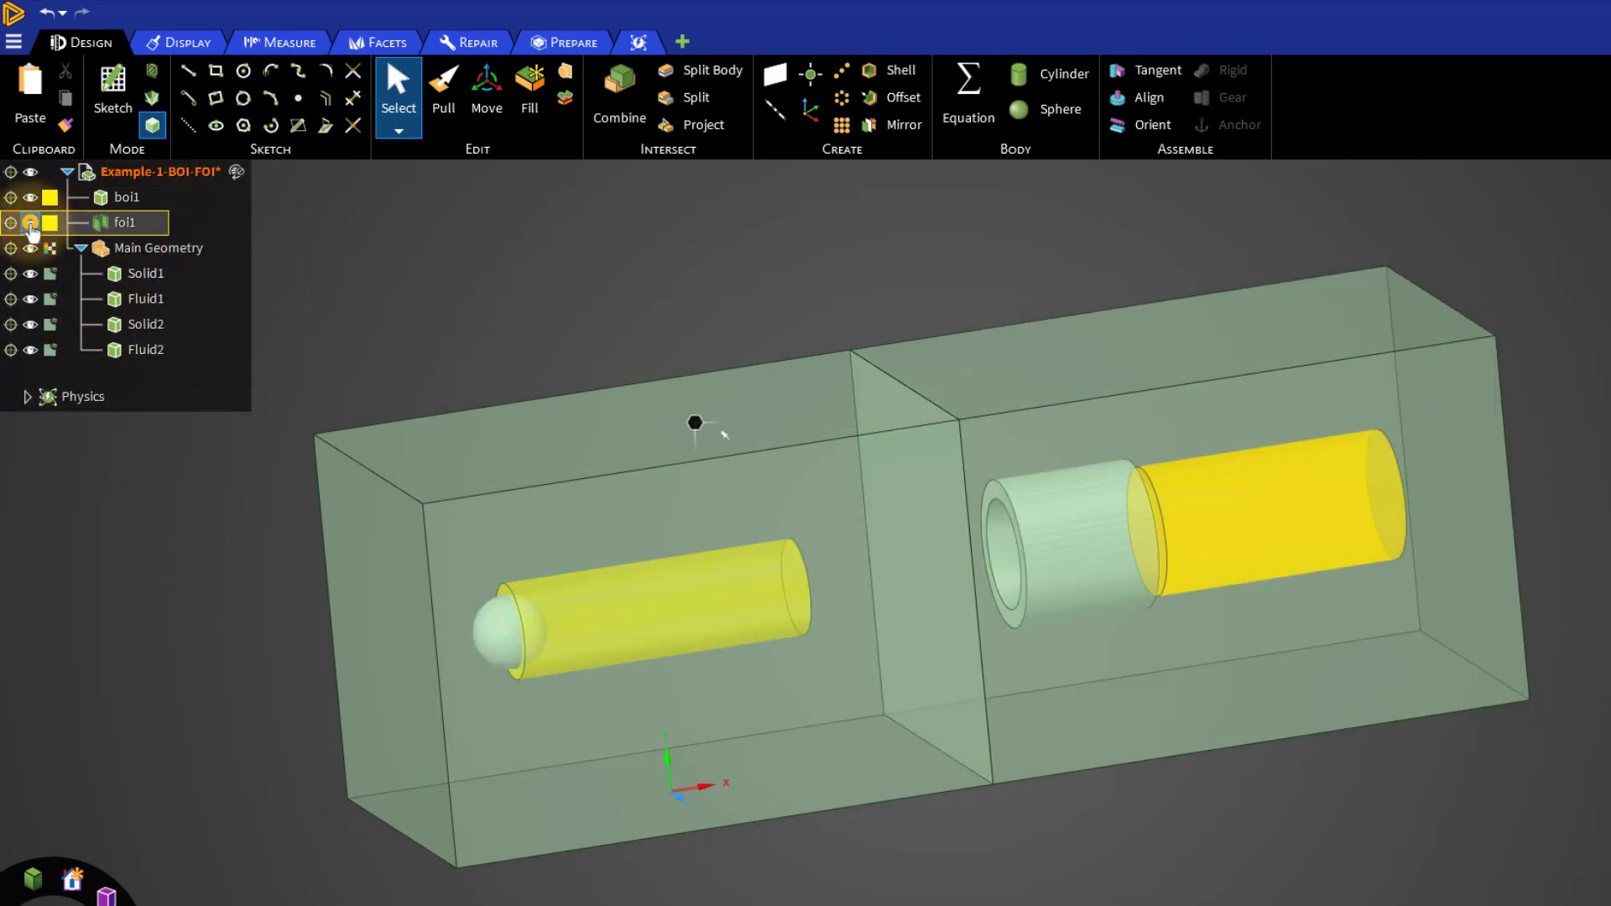
Step: Hide the foi1 surface and share the coincident topology between the Main Geometry bodies, with instances preserved
click(30, 222)
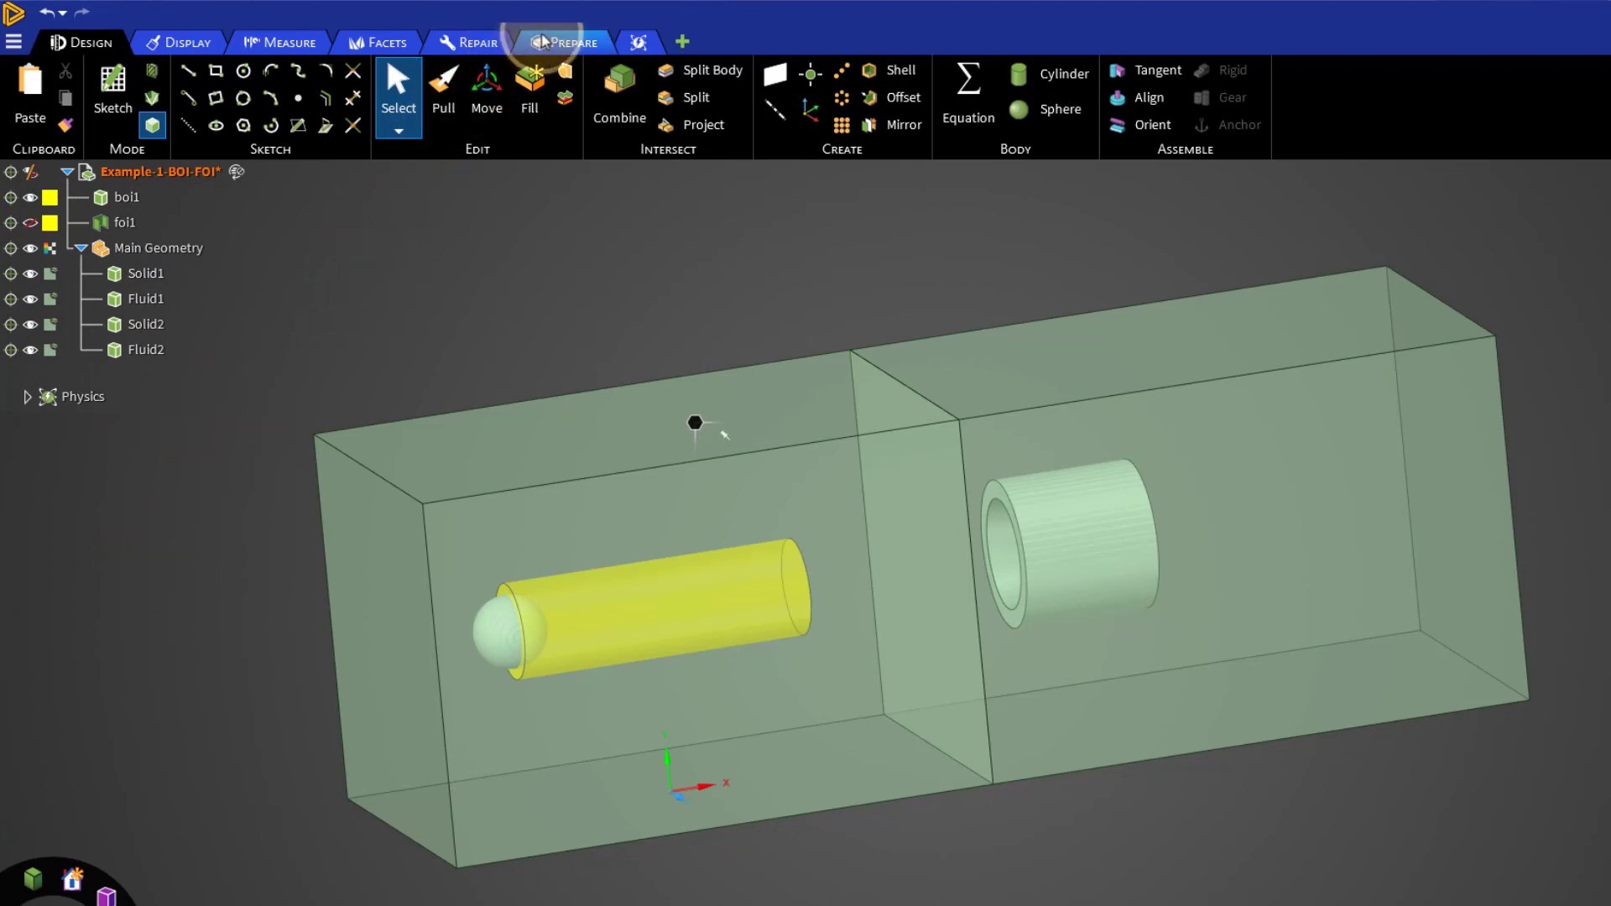
click(638, 42)
click(1195, 107)
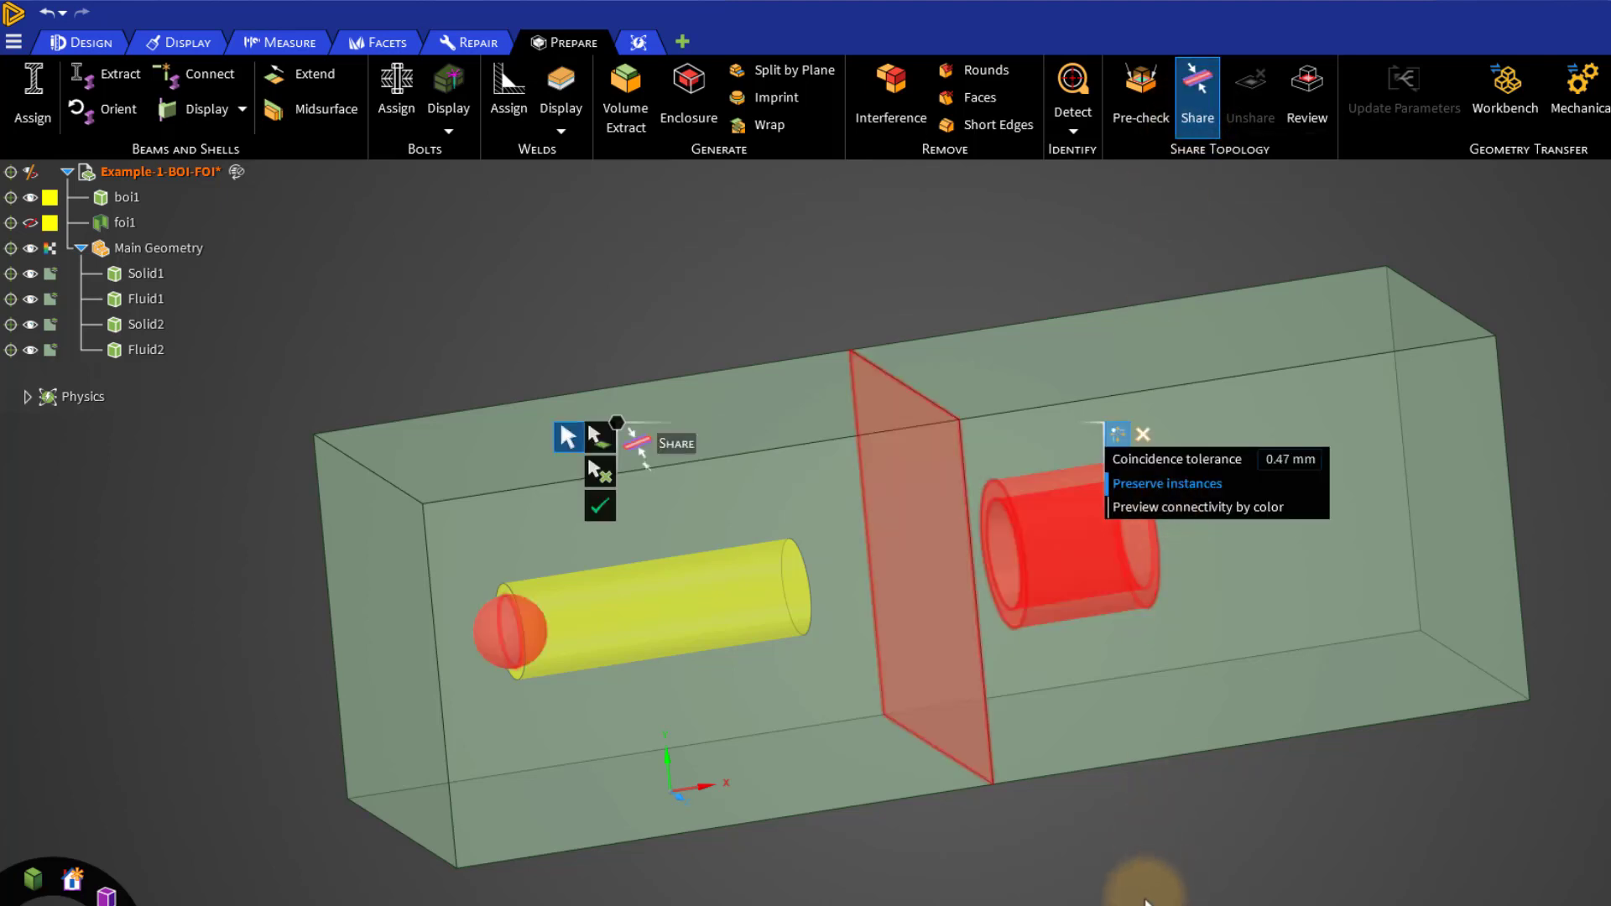
mouse_move(1145, 902)
middle_down()
mouse_move(1247, 874)
mouse_move(1035, 866)
mouse_move(1154, 893)
middle_up()
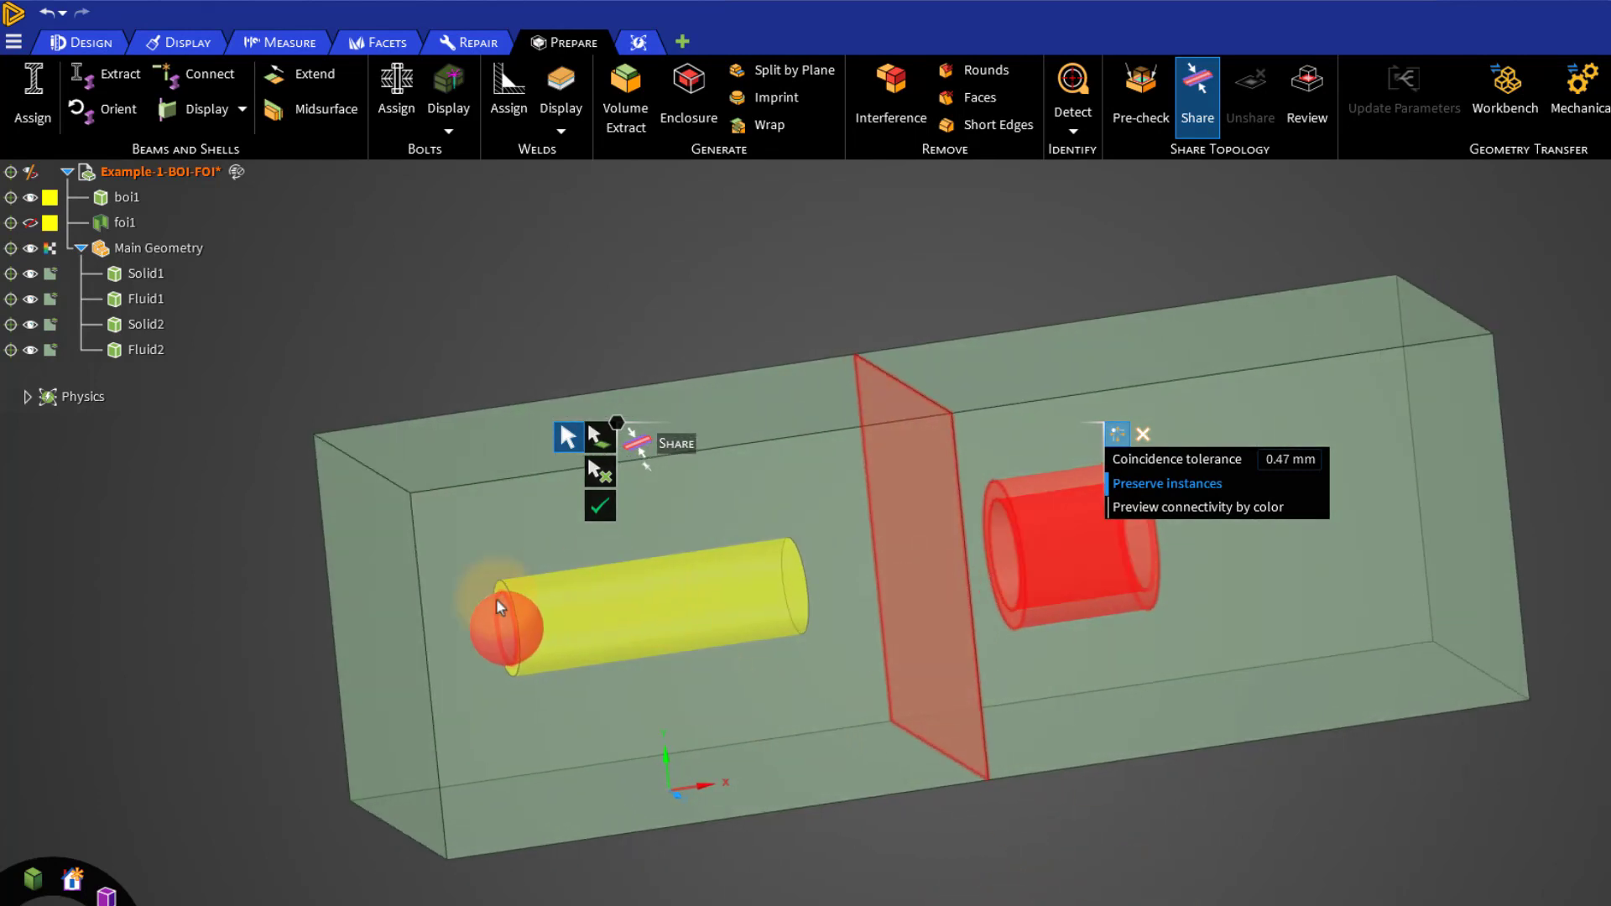
click(600, 505)
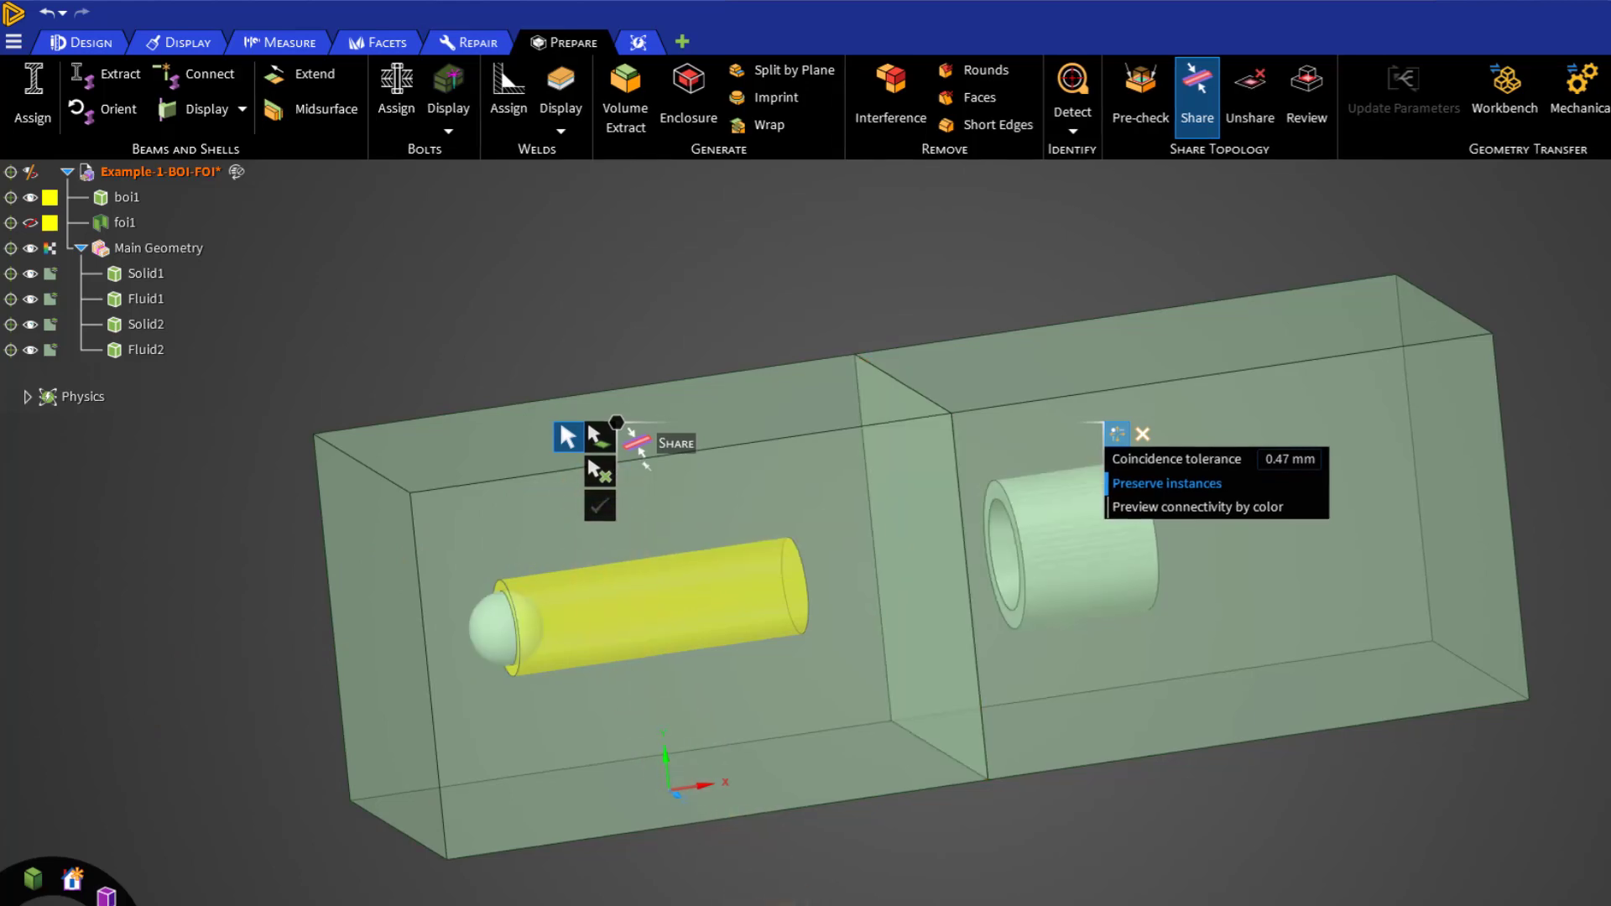
Step: Show the foi1 surface again and inspect the whole model
click(28, 205)
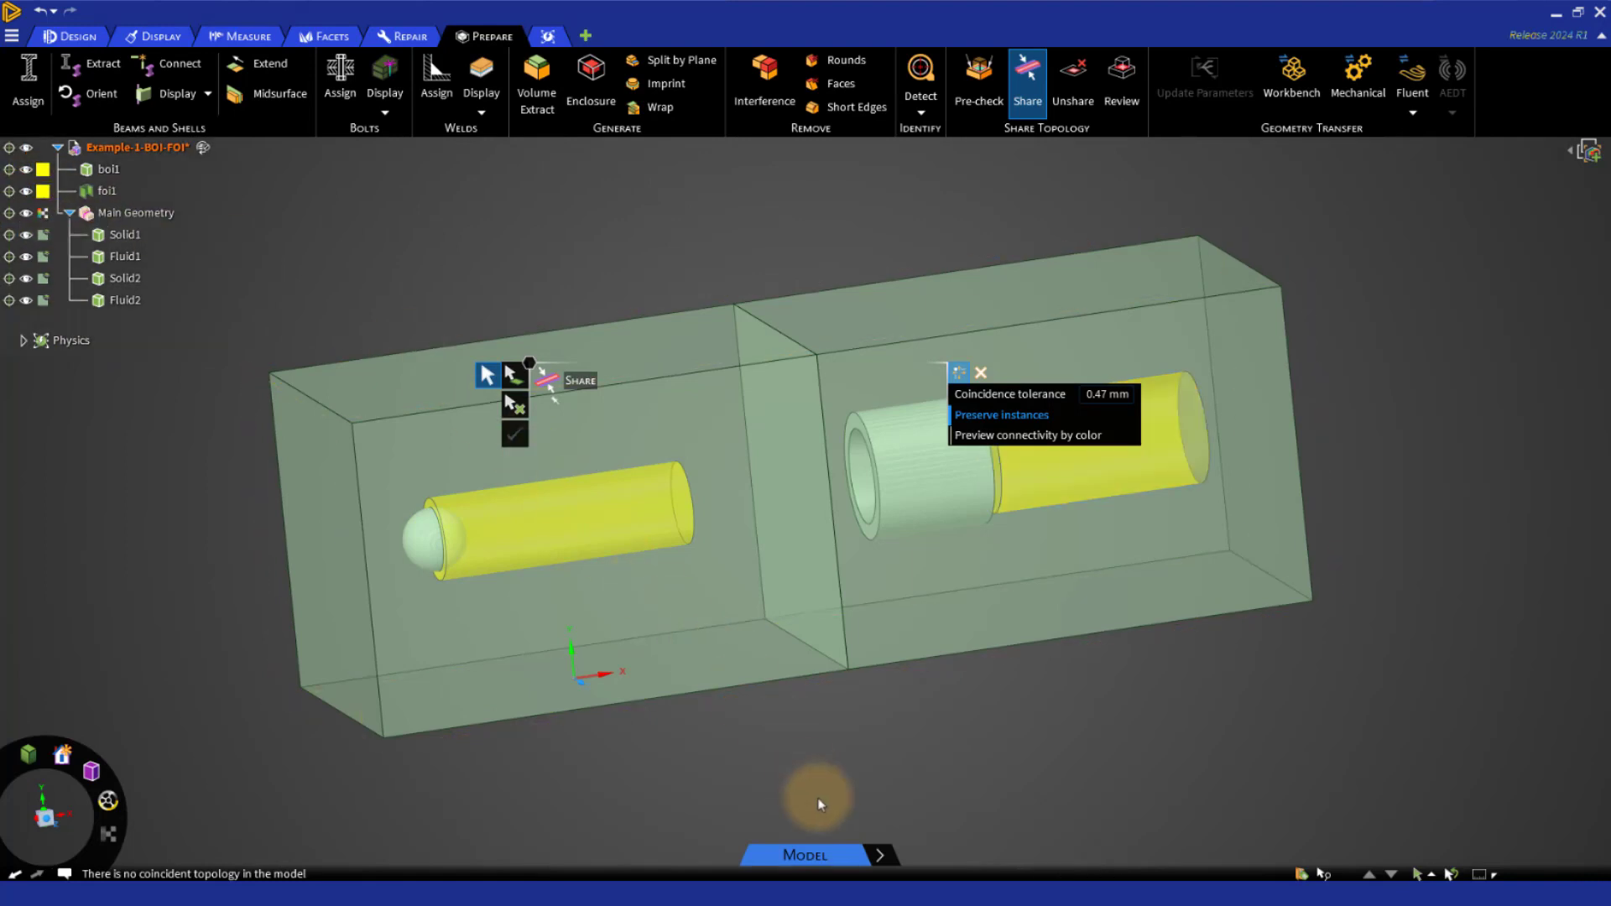
middle_drag(841, 748, 889, 736)
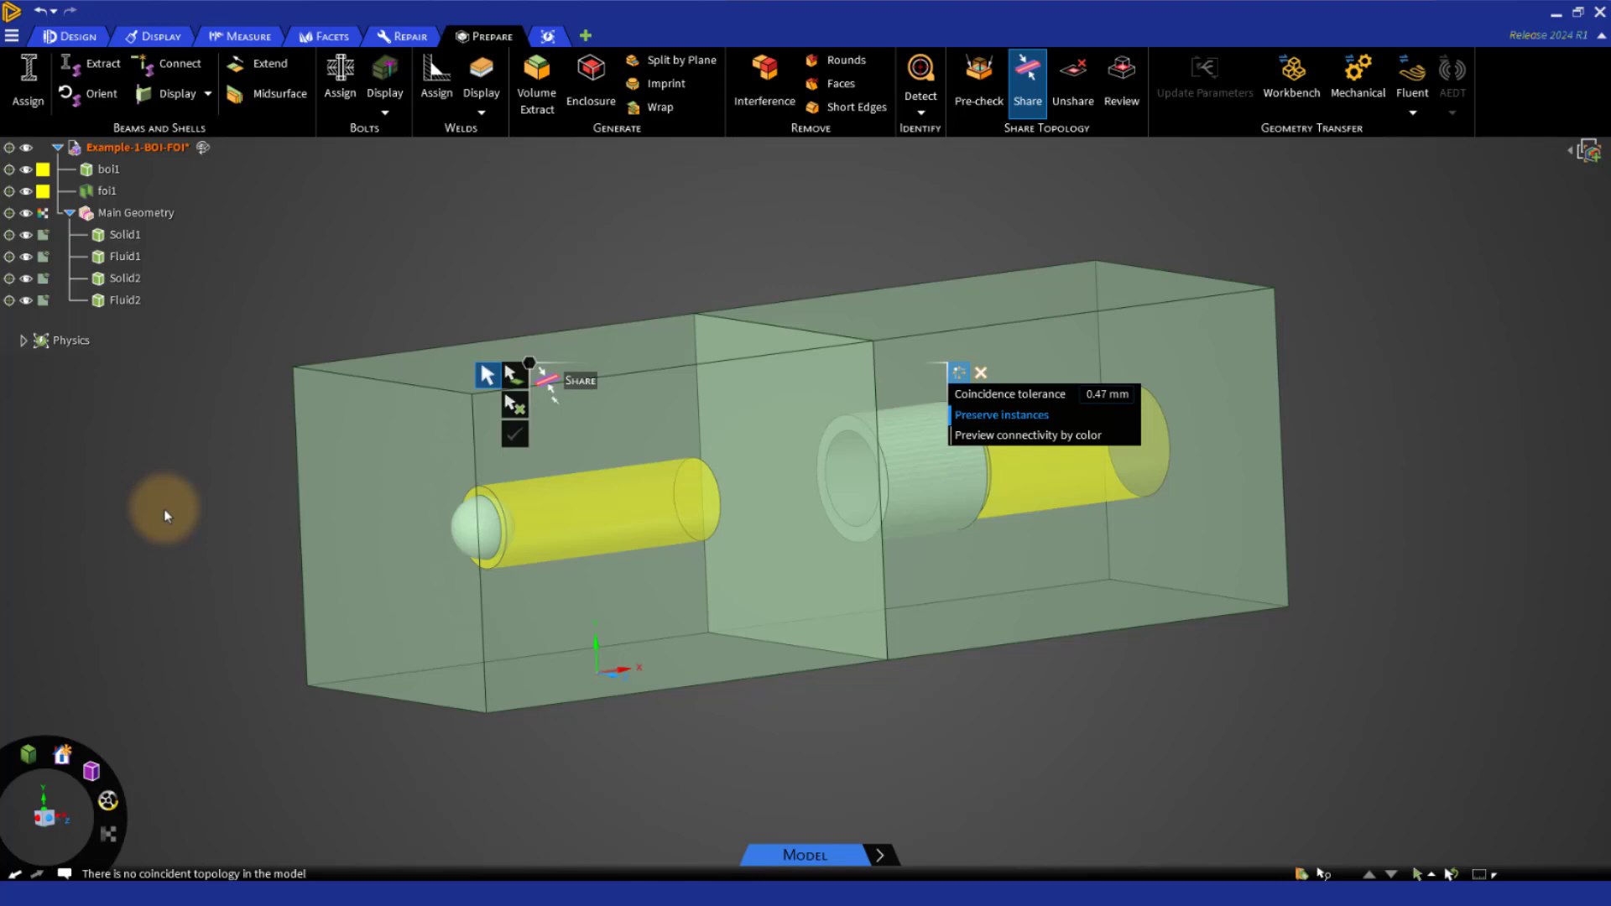
middle_drag(989, 683, 929, 695)
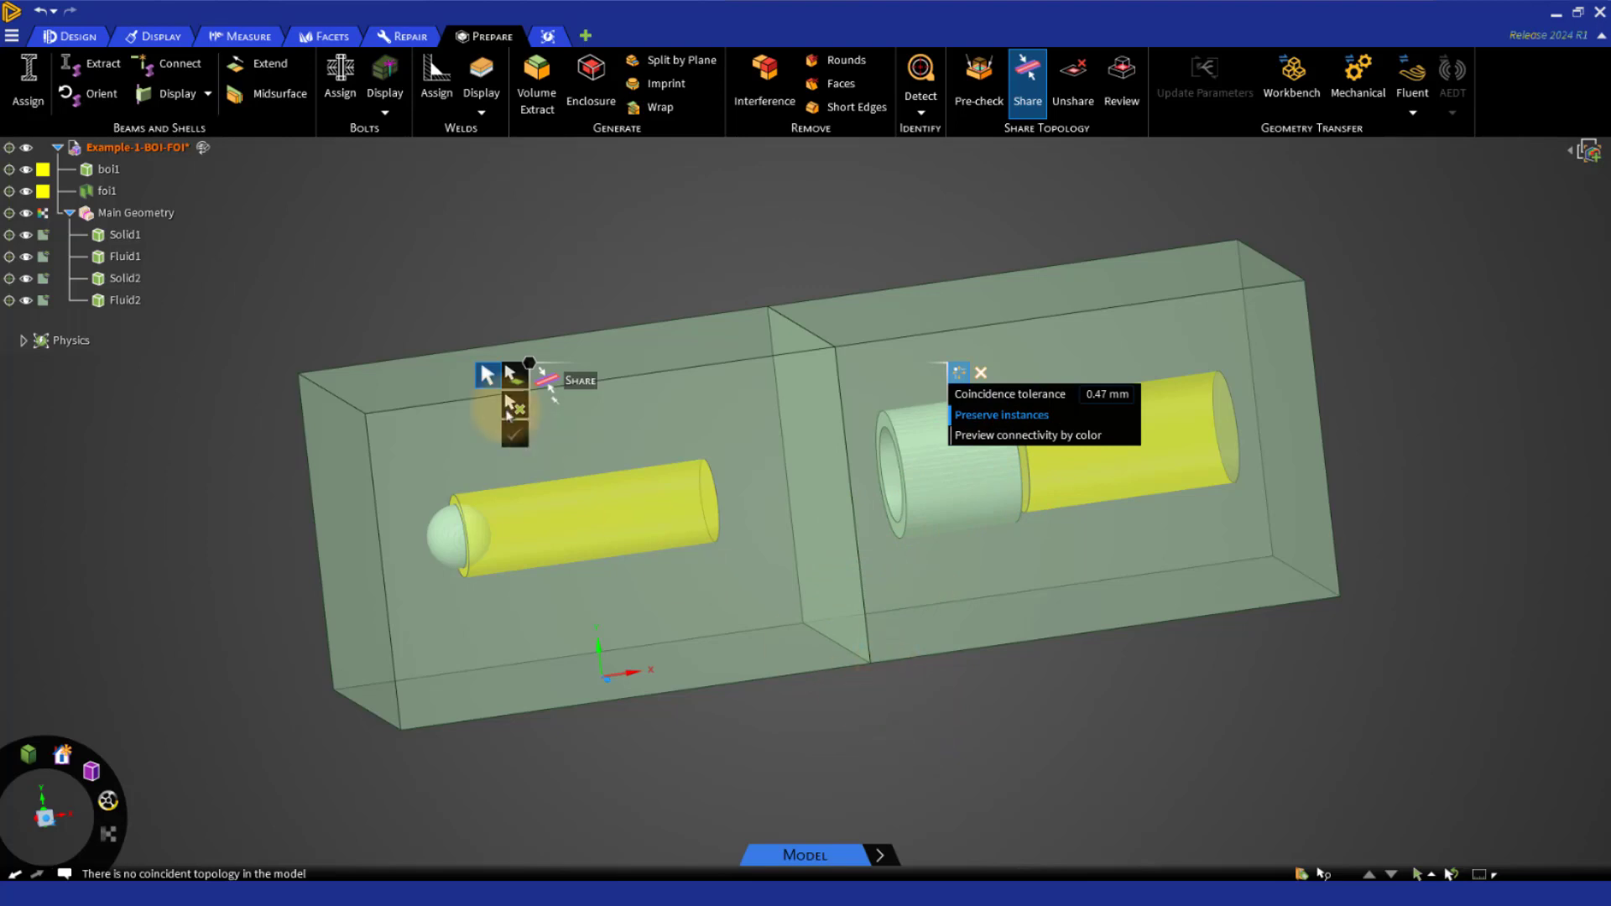
Step: Open the list of file commands
click(11, 36)
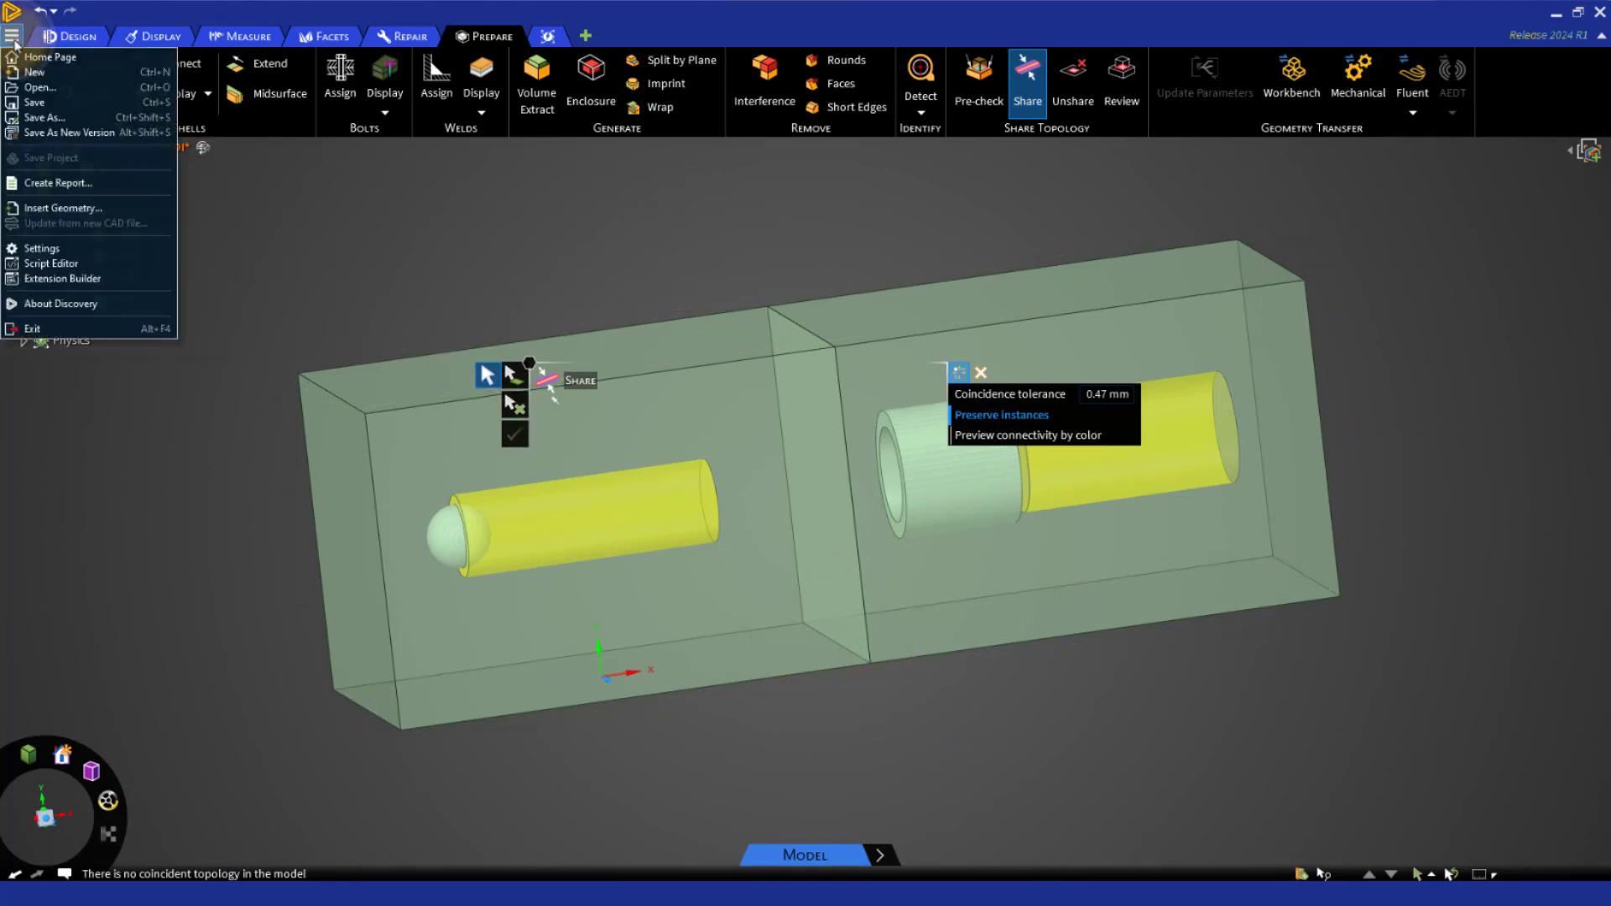